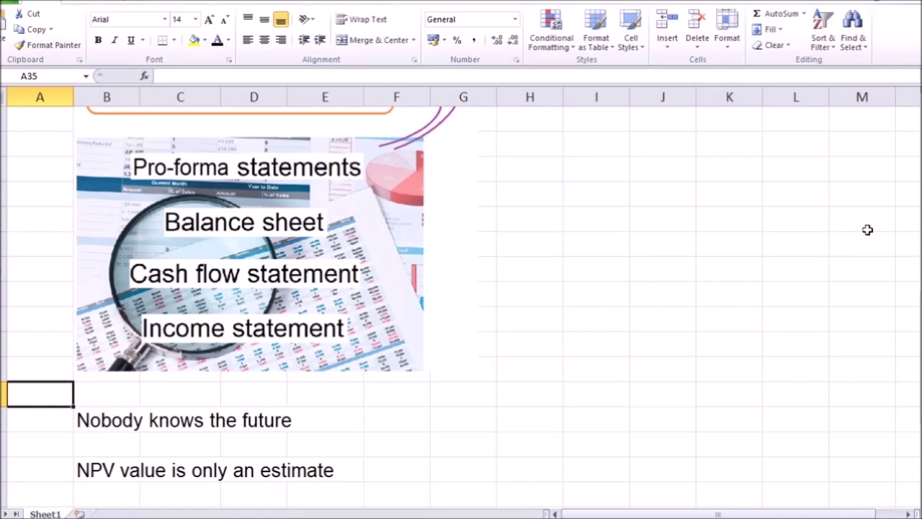
Read through the notes on NPV estimates, scenario analysis and sensitivity analysis.
key("Down")
key("Down")
key("Down")
key("Down")
key("Down")
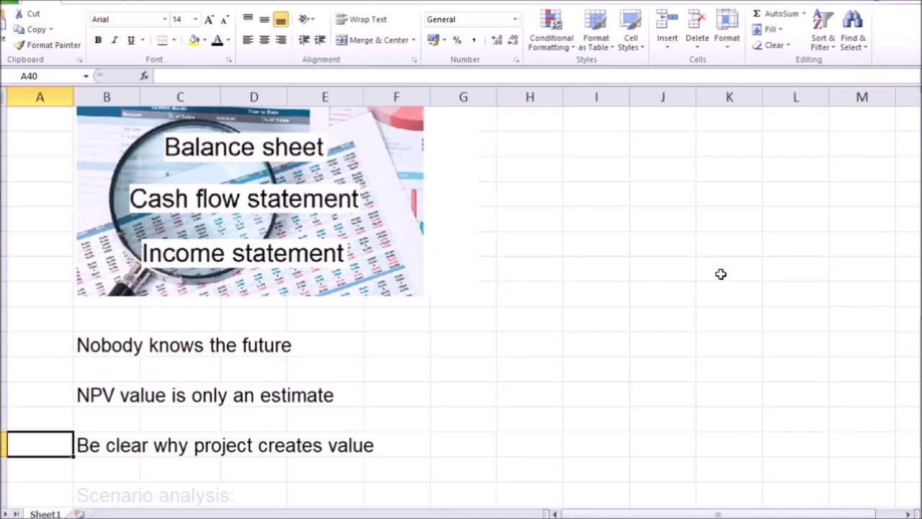
key("Down")
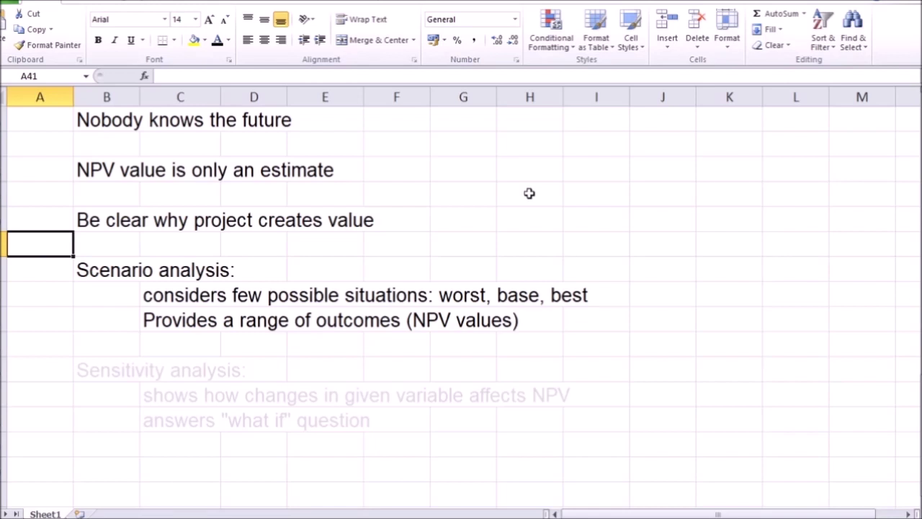
key("Down")
key("Down")
key("Down")
key("Down")
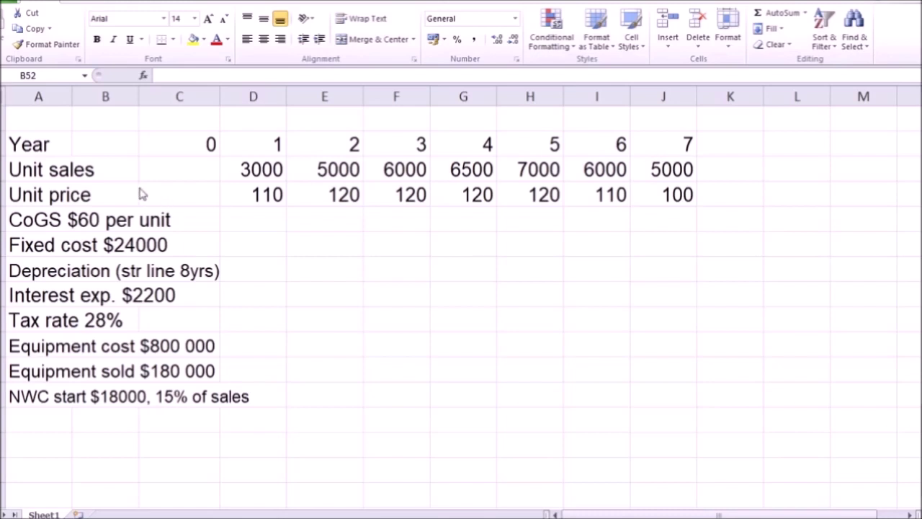
Examine the project's unit sales and unit price forecasts for years 1 to 7.
left_click(40, 169)
left_click_drag(36, 164, 100, 170)
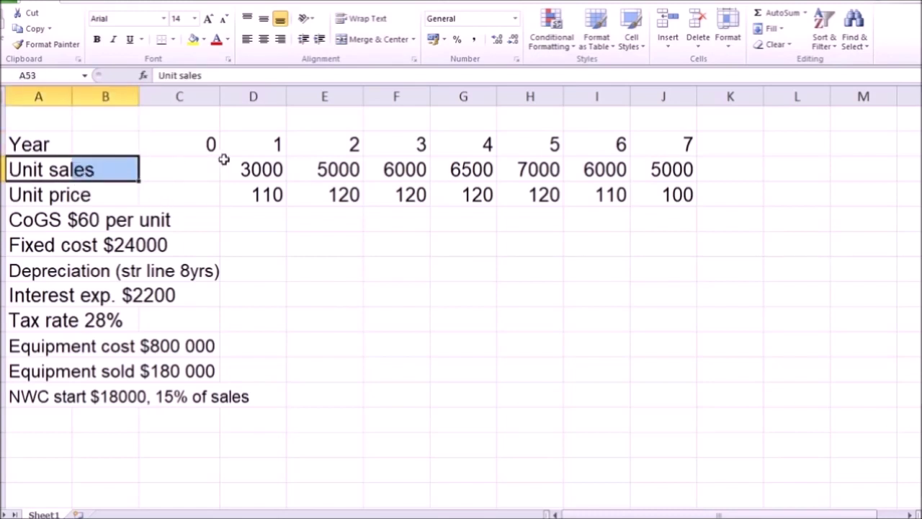
left_click_drag(248, 170, 539, 176)
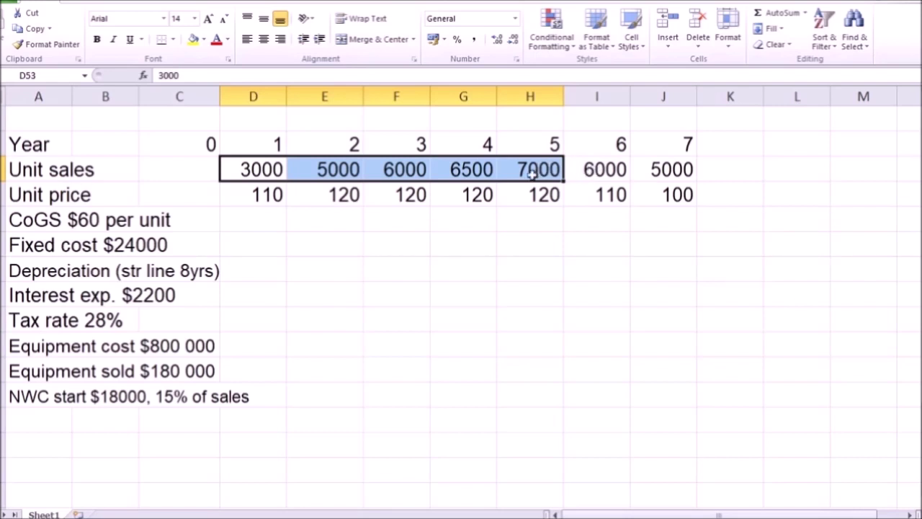
left_click_drag(537, 172, 653, 169)
left_click(653, 168)
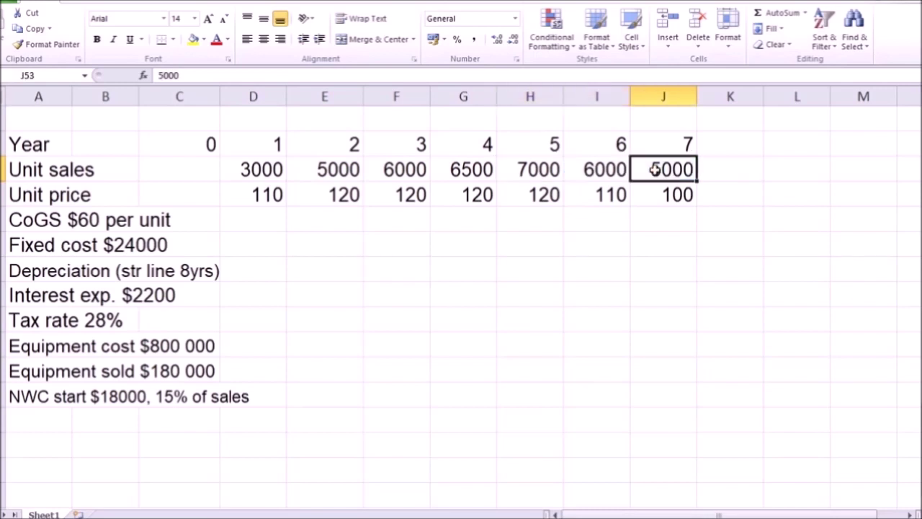
left_click(45, 192)
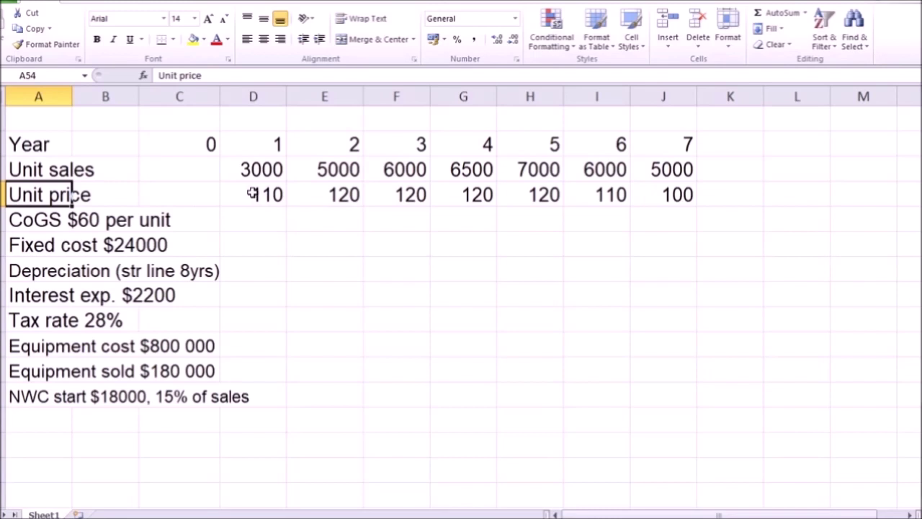
left_click_drag(243, 194, 524, 197)
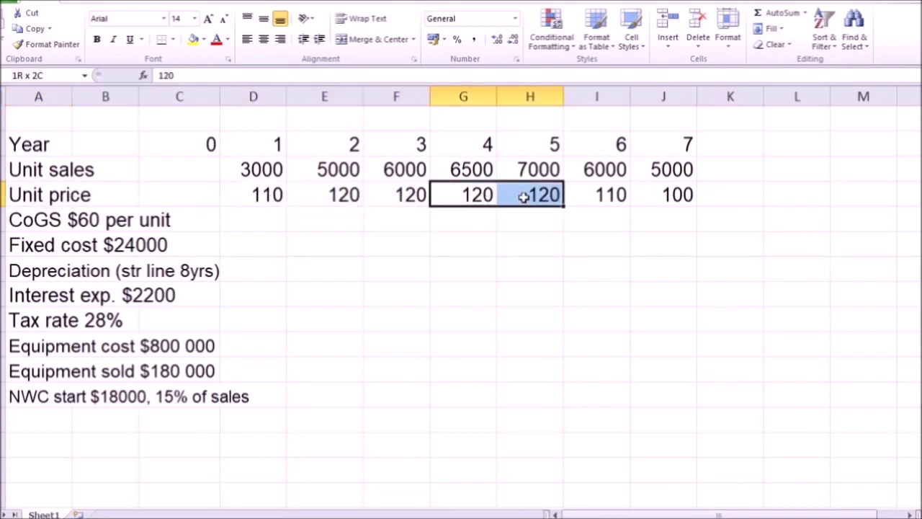
left_click(524, 196)
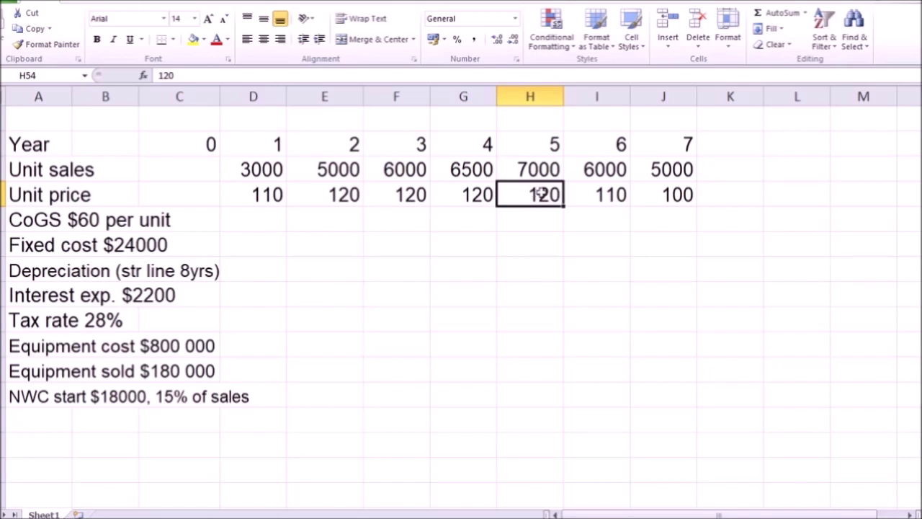
left_click(582, 194)
left_click_drag(583, 194, 646, 194)
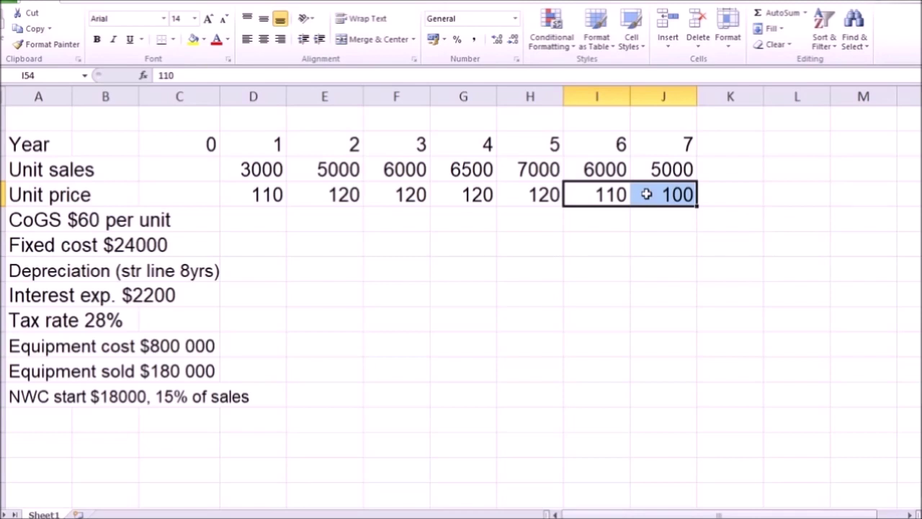
left_click(646, 193)
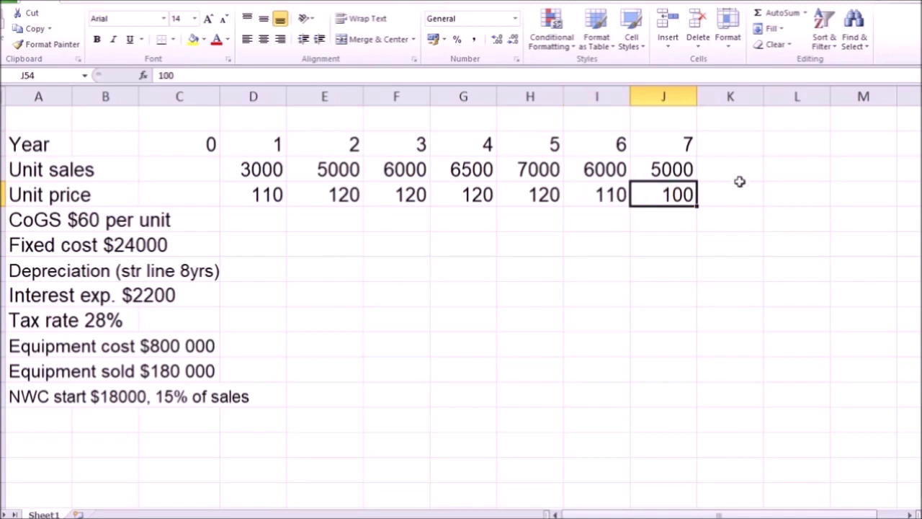
left_click_drag(728, 137, 730, 346)
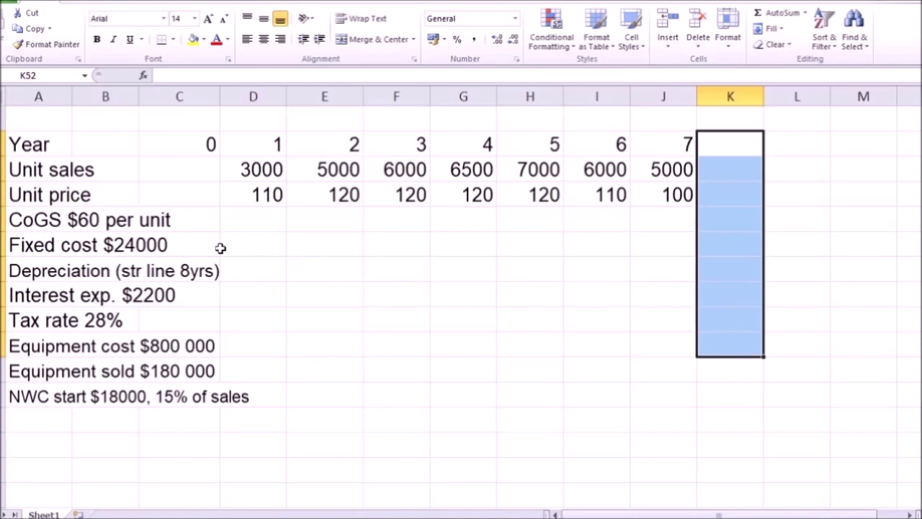
Fill in a CoGS of 60 per unit and a fixed cost of 24000 for each of years 1 to 7.
left_click(37, 220)
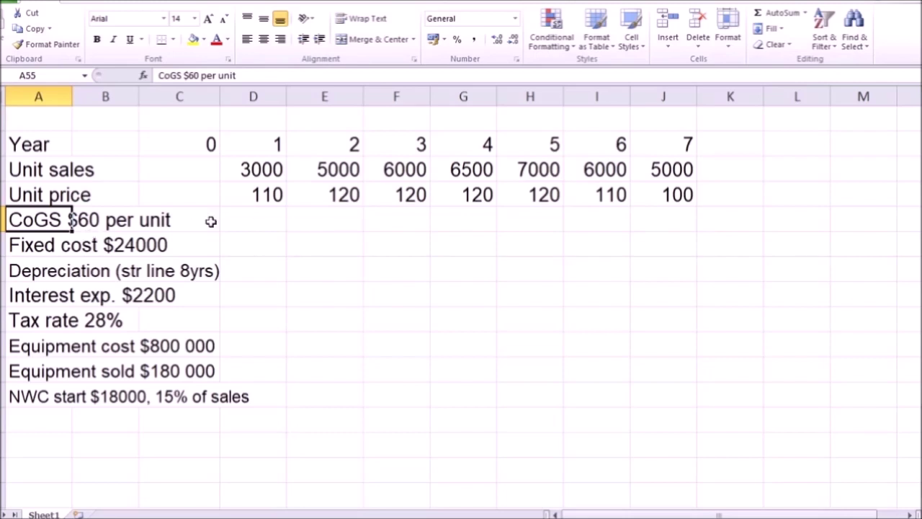
left_click(260, 220)
type("60")
left_click_drag(286, 232, 618, 239)
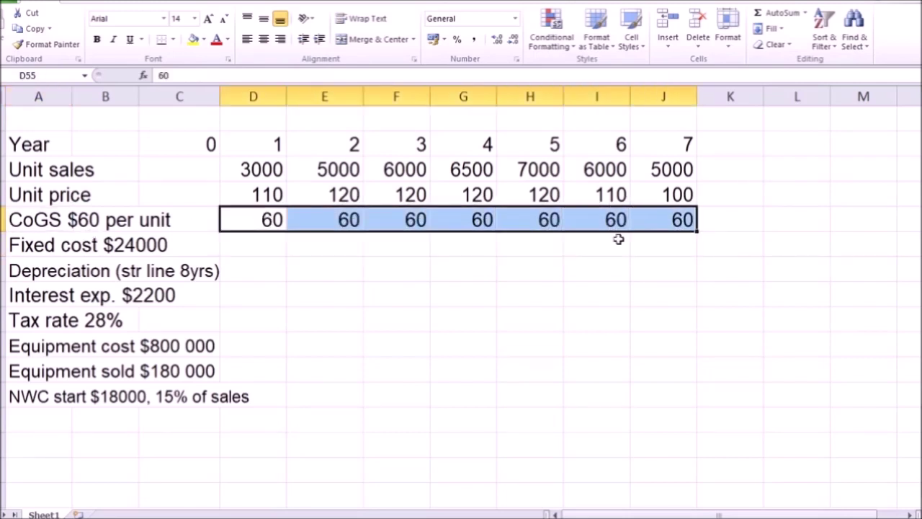
left_click(268, 246)
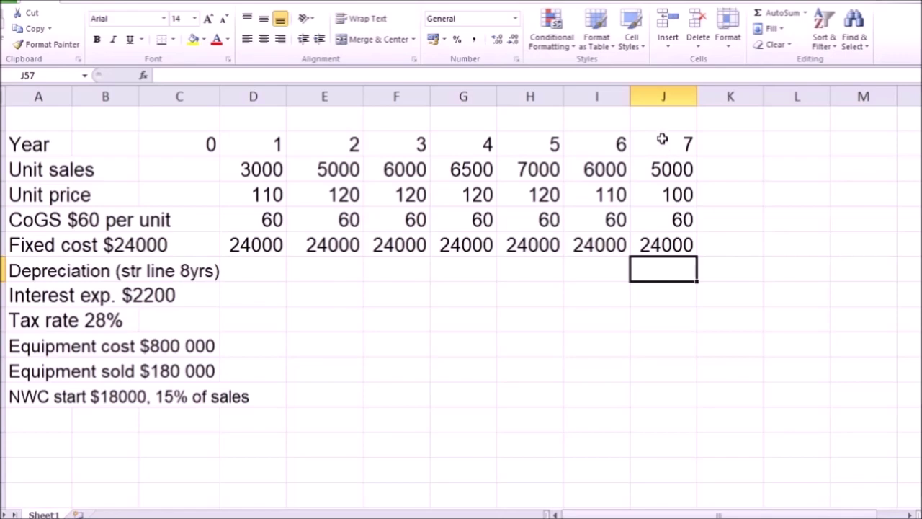
Fill in yearly depreciation of 100000 and interest expense of 2200 for years 1 to 7.
left_click(252, 270)
left_click_drag(36, 346, 194, 346)
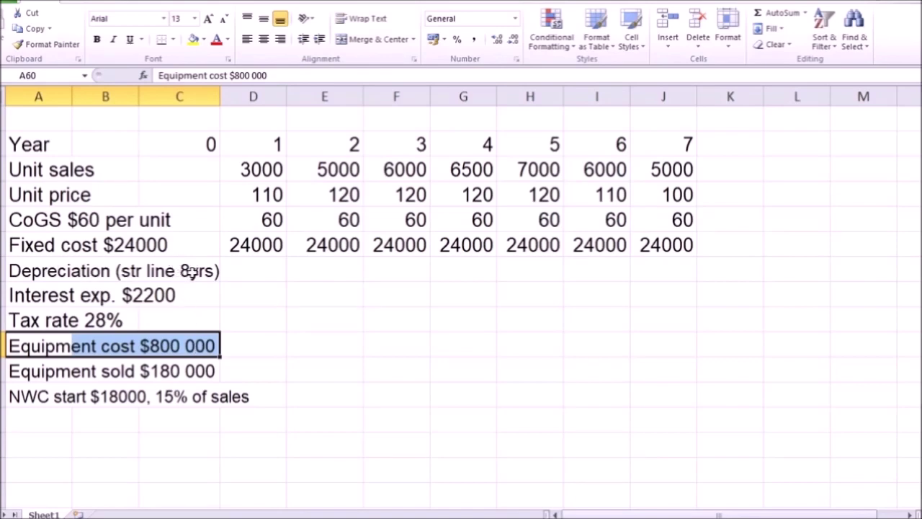
left_click(177, 346)
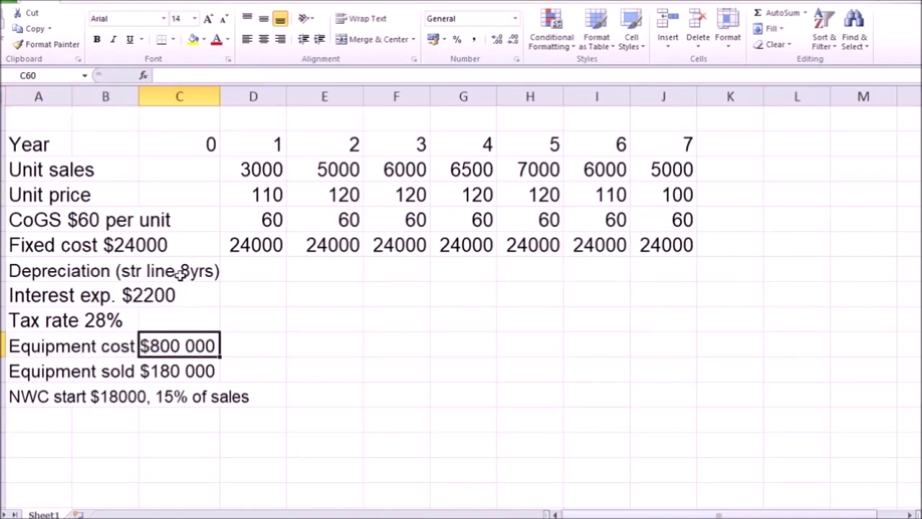
left_click(262, 270)
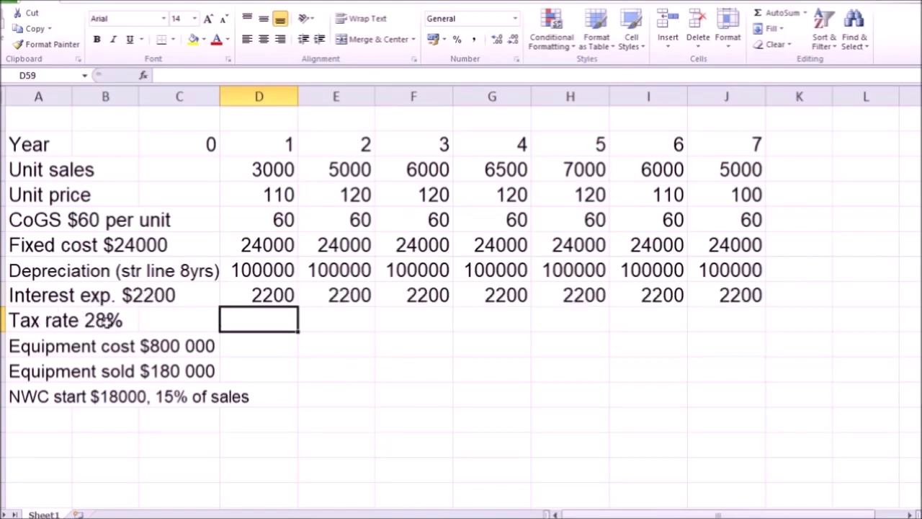
Review the equipment cost and equipment sale assumptions along with the year 7 and year 0 columns.
left_click(69, 349)
left_click_drag(71, 351, 183, 348)
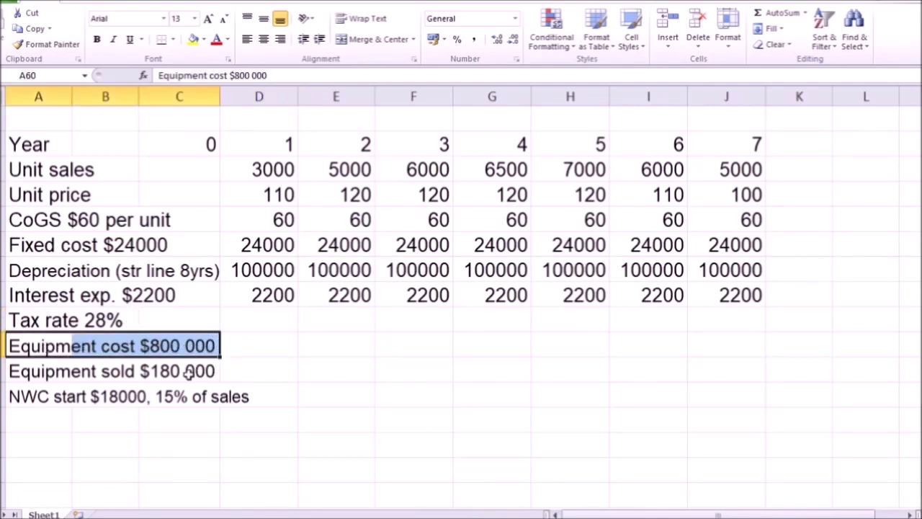
left_click_drag(728, 137, 716, 360)
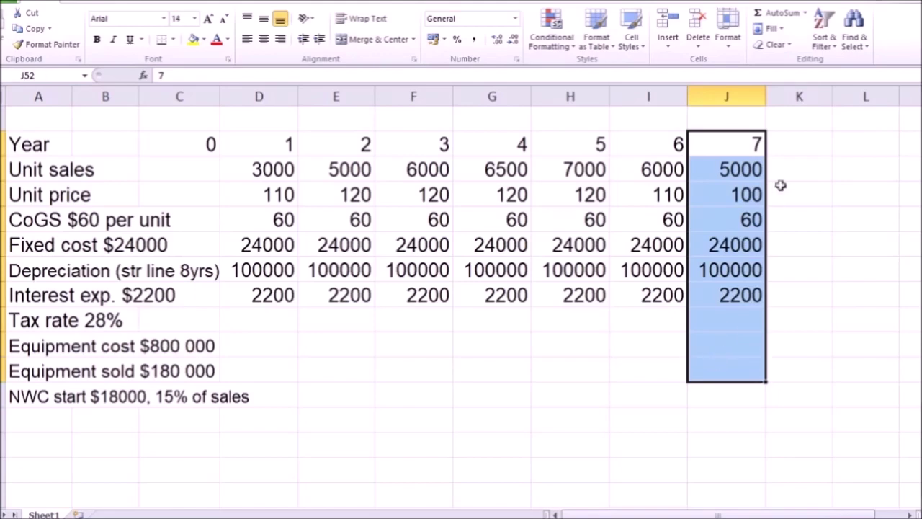
left_click_drag(31, 380, 206, 370)
left_click(206, 371)
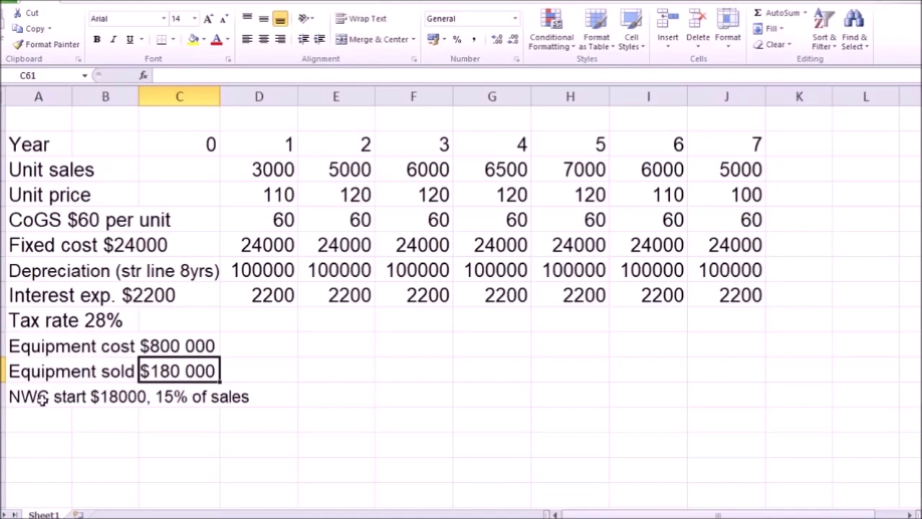
left_click_drag(187, 146, 186, 501)
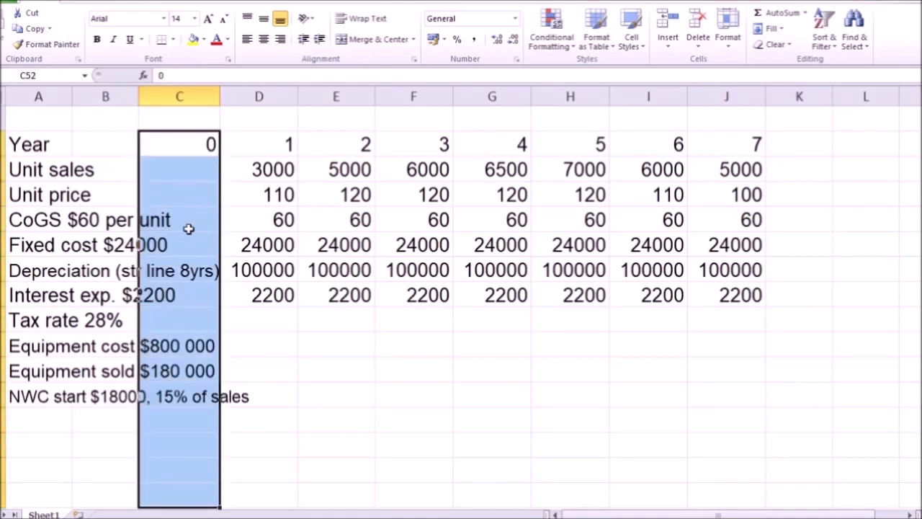
left_click(96, 413)
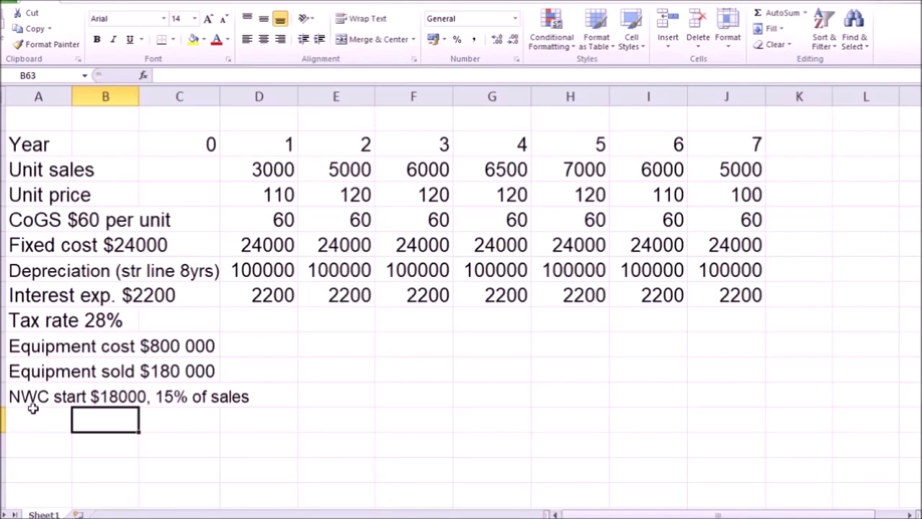
Note the formulas "CFFA = OCF - NCS - ch NWC" in C64 and "OCF = EBIT + Depr - Tax" in the cell below it.
left_click(179, 445)
type("CFFA =")
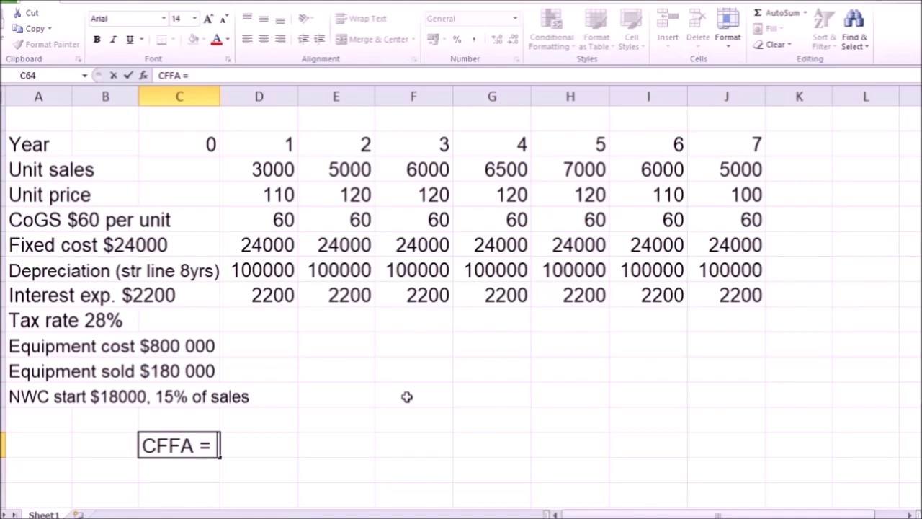
type("OCF - ")
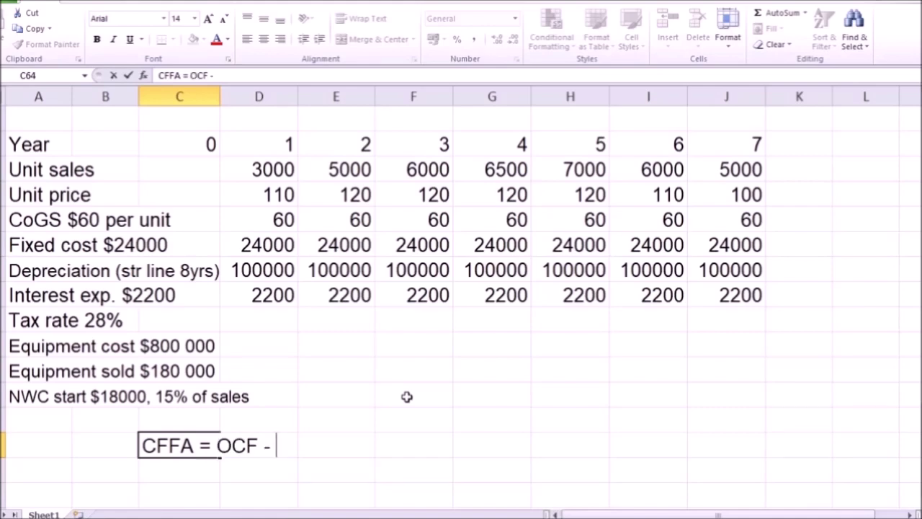
type("NCS")
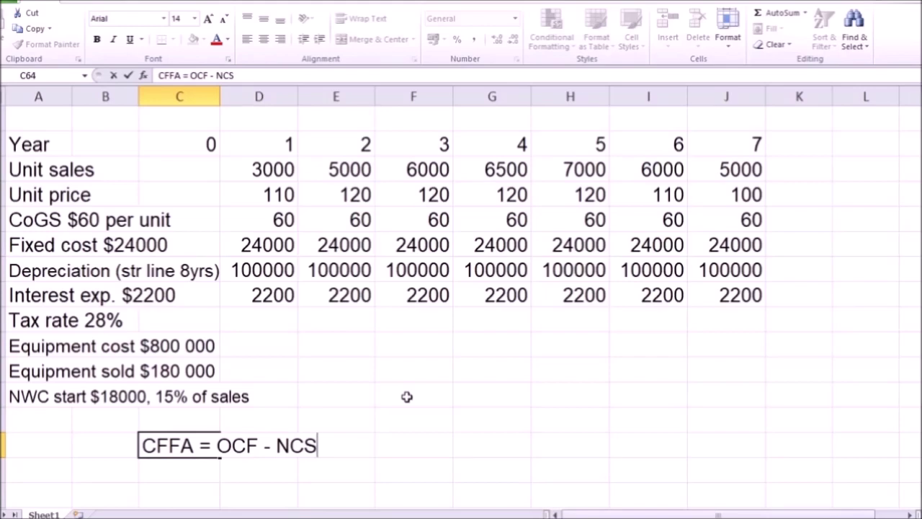
type(" - ch NWC")
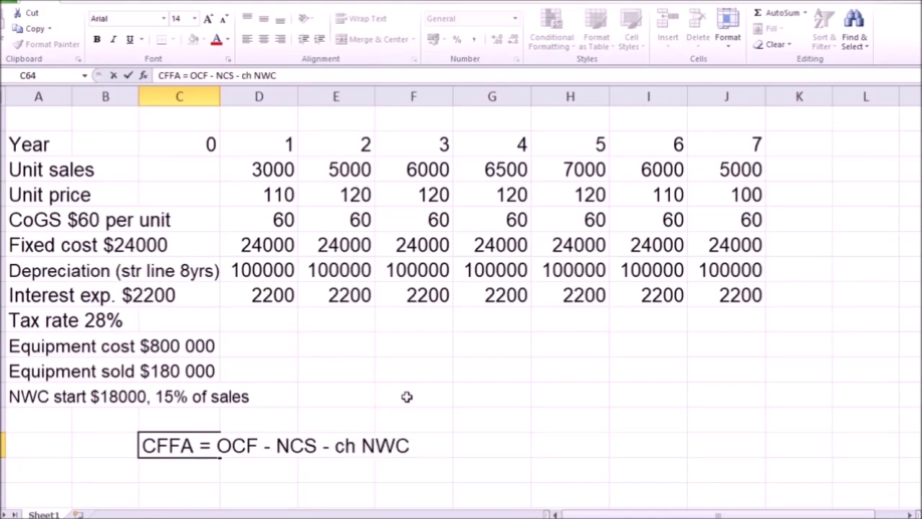
key("Return")
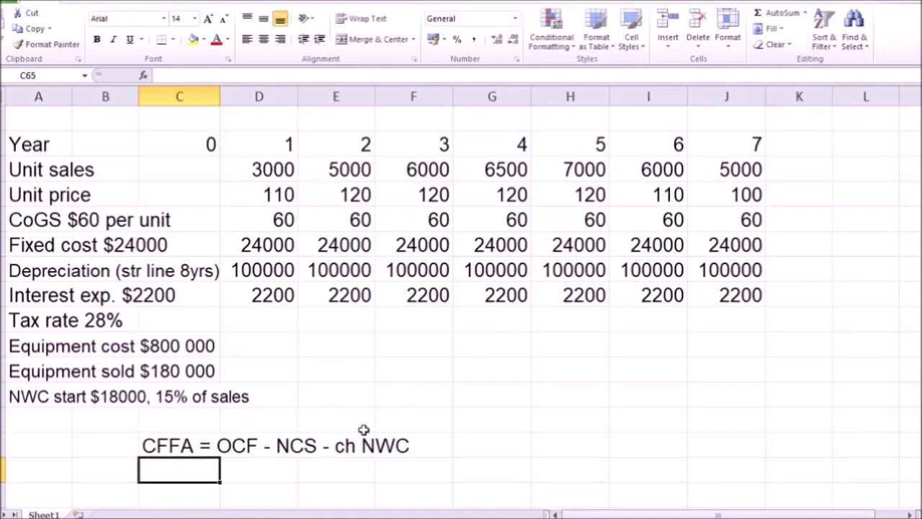
type("OCF = EBIT + Depr - Tax")
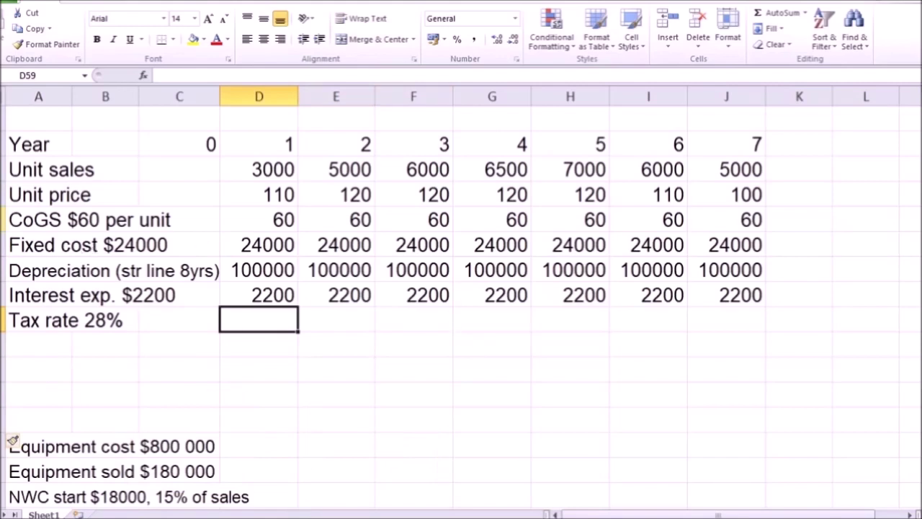
Insert a Sales revenue row below the CoGS per unit row and calculate it as =D53*D54 for years 1 to 7.
right_click(5, 216)
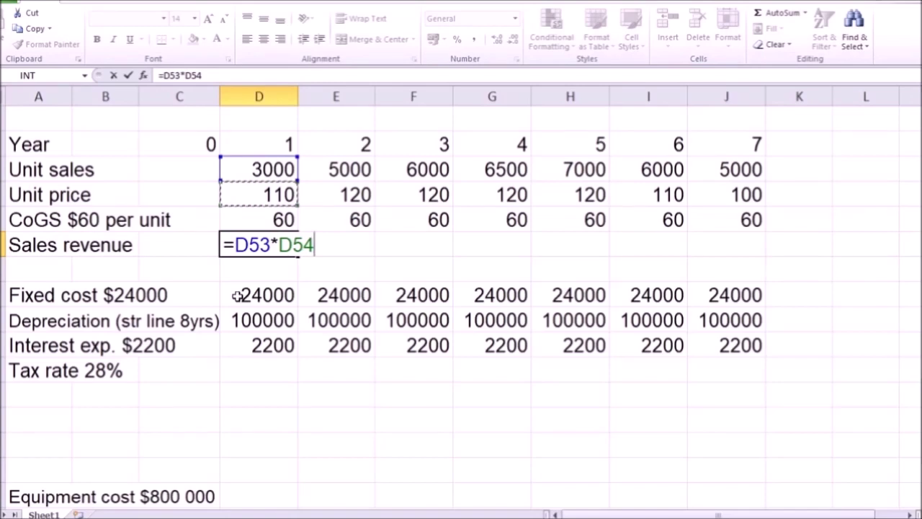
key("ctrl+Return")
left_click_drag(297, 256, 744, 254)
Shorten the label in A57, below Sales revenue, to CoGS.
key("shift+Right")
key("shift+Right")
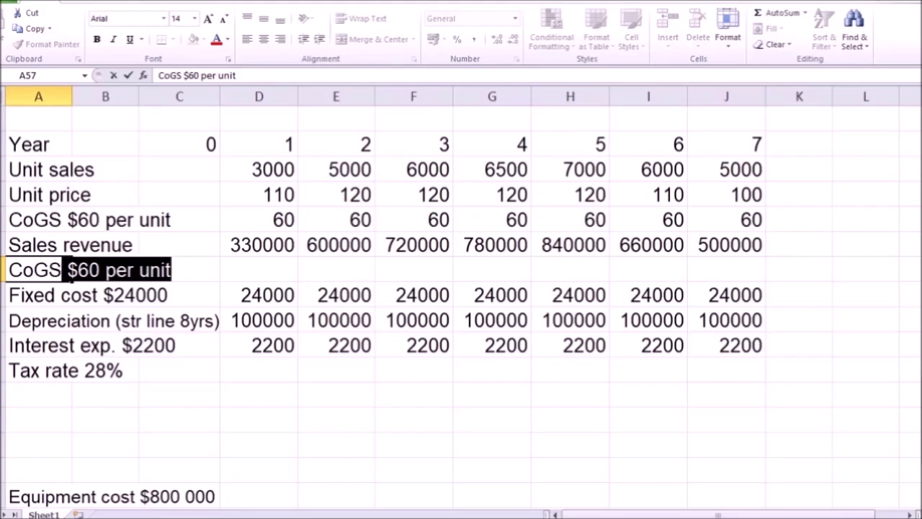
key("Delete")
key("Return")
Calculate total CoGS in D57 as =D55*D53 and fill the formula across to year 7.
key("Up")
key("Right")
key("Right")
key("Right")
type("=")
key("Up")
key("Up")
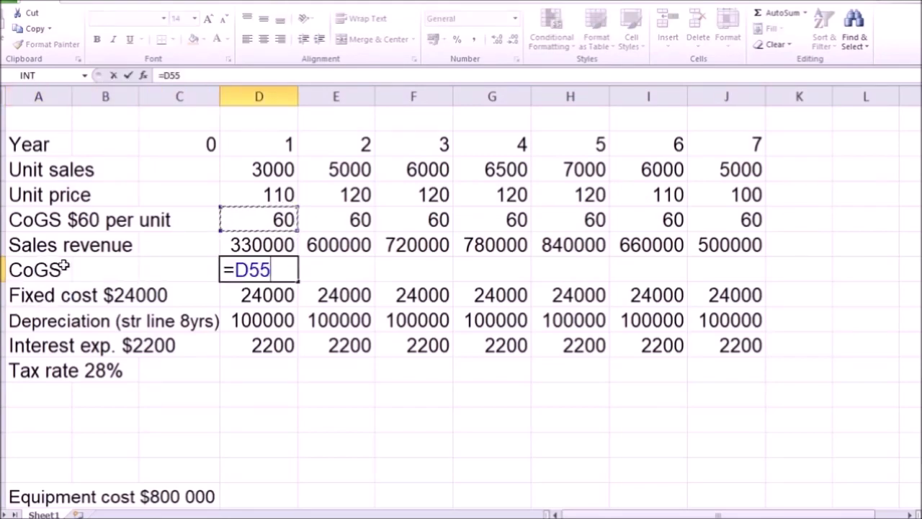
type("*")
key("Up")
key("Up")
key("Up")
key("Up")
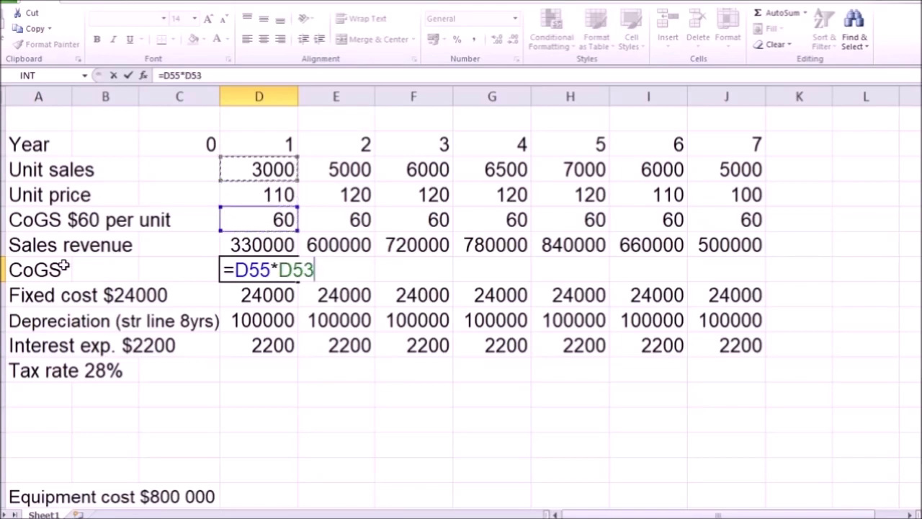
key("ctrl+Return")
left_click_drag(297, 282, 732, 288)
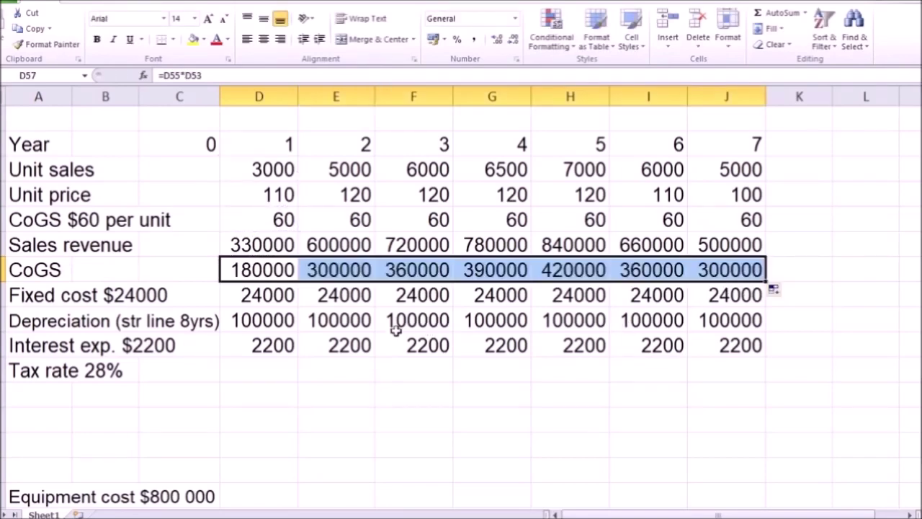
Insert a row labelled EBIT between the Depreciation and Interest expense rows.
left_click(237, 354)
key("Home")
key("alt+i")
type("rEBIT")
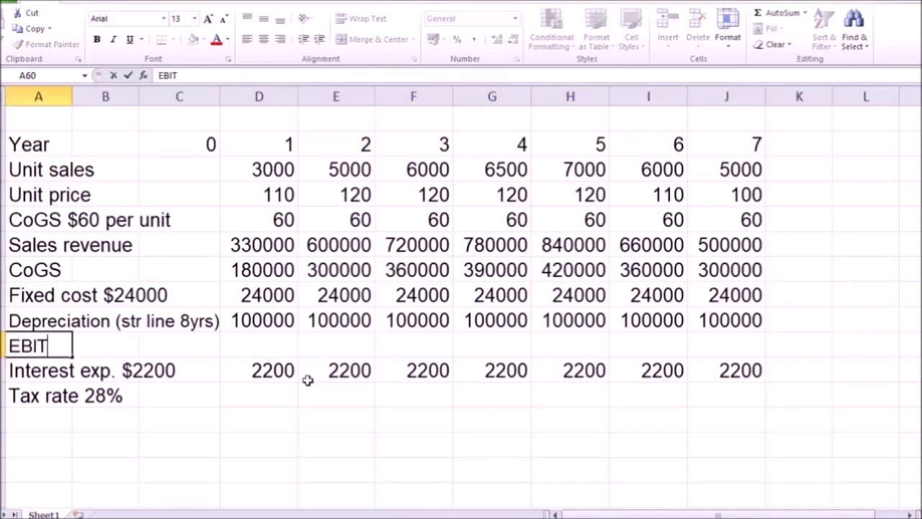
key("Tab")
key("Tab")
key("Tab")
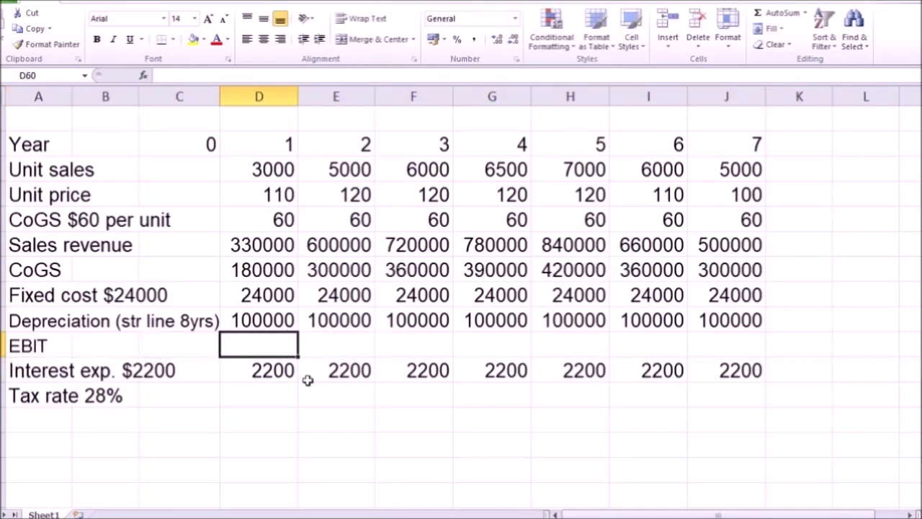
Calculate EBIT in D60 as =D56-D57-D58-D59 and fill the formula across to year 7.
type("=")
key("Up")
key("Up")
key("Up")
key("Up")
type("-")
key("Up")
key("Up")
key("Up")
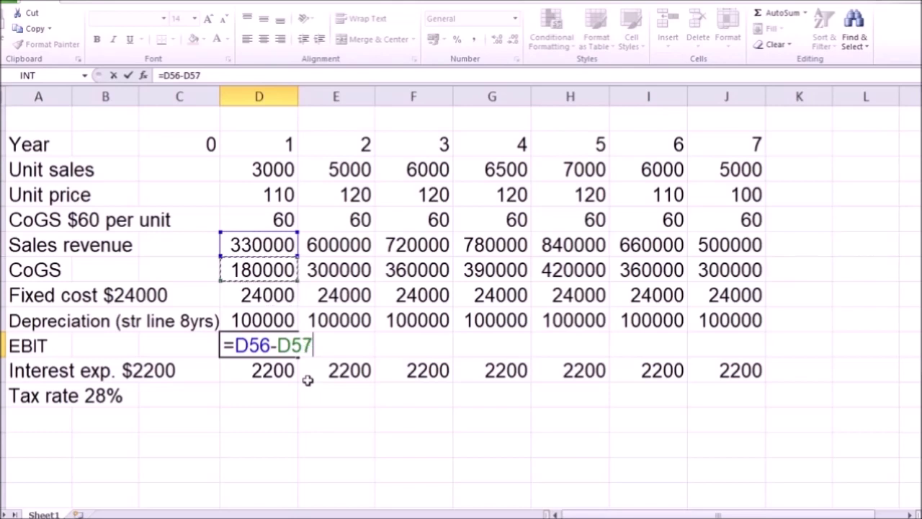
type("-")
key("Up")
key("Up")
type("-")
key("Up")
key("ctrl+Return")
left_click_drag(371, 347, 735, 353)
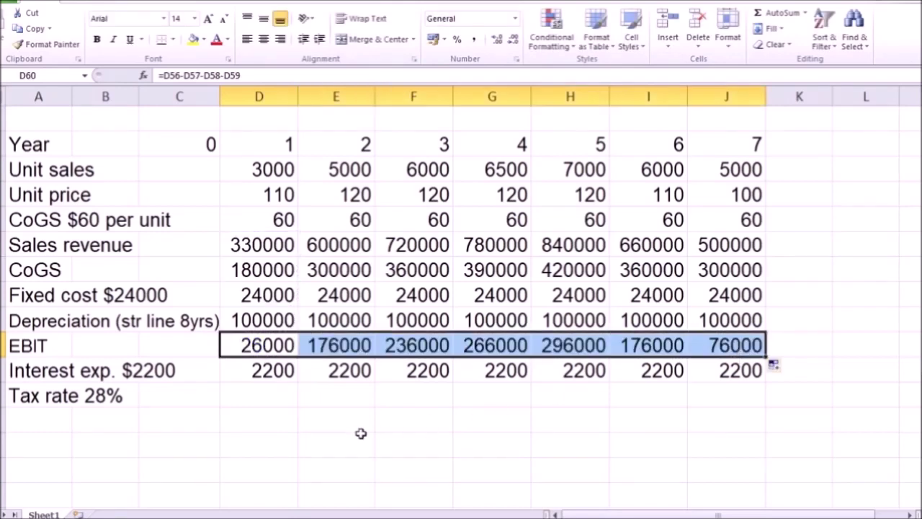
Insert a row labelled EBT between the Interest expense and Tax rate rows.
left_click(111, 397)
key("ctrl+shift+plus")
type("EBT")
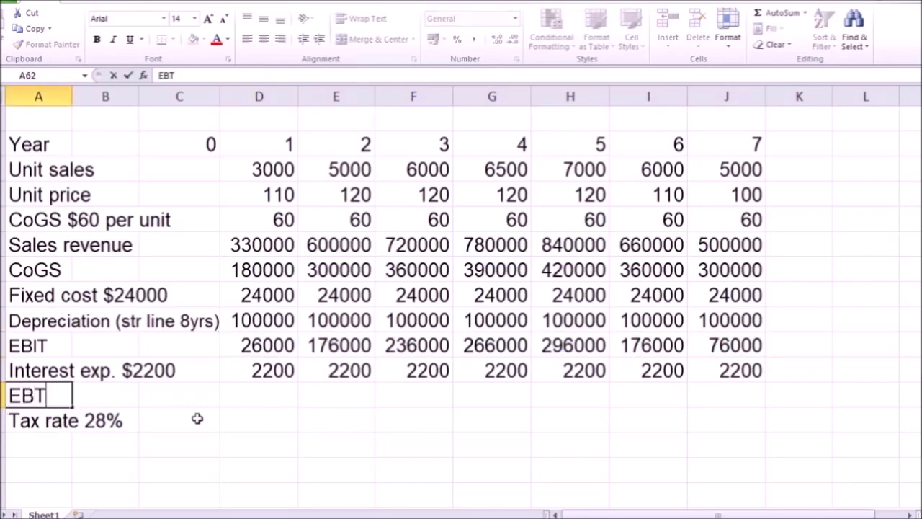
key("Tab")
key("Tab")
key("Tab")
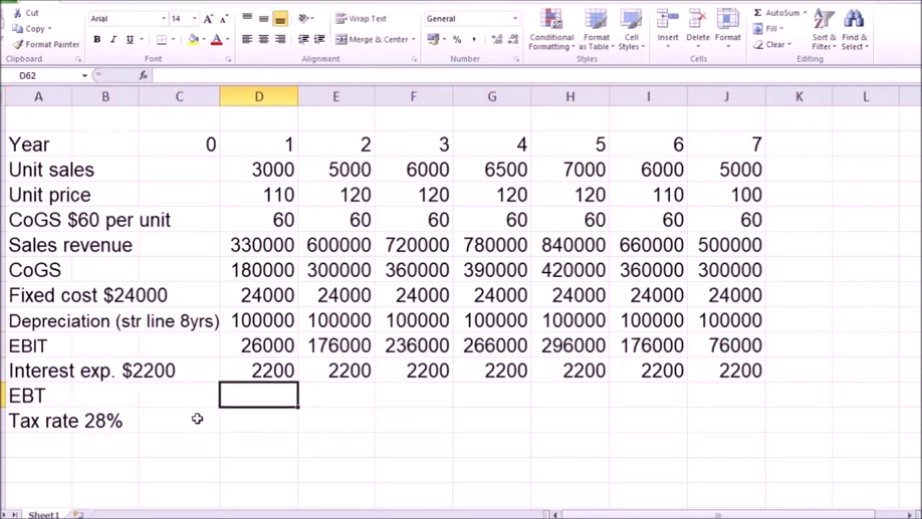
Calculate EBT in D62 as =D60-D61 and fill the formula across to year 7.
type("=")
key("Up")
key("Up")
type("-")
key("Down")
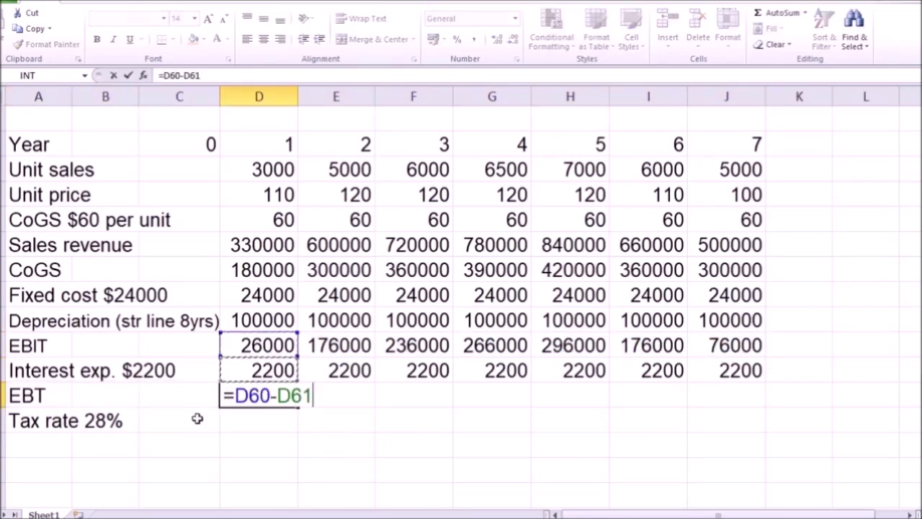
Calculate the tax in D63 as =0.28*D62 and fill the formula across to year 7.
type("=0.28")
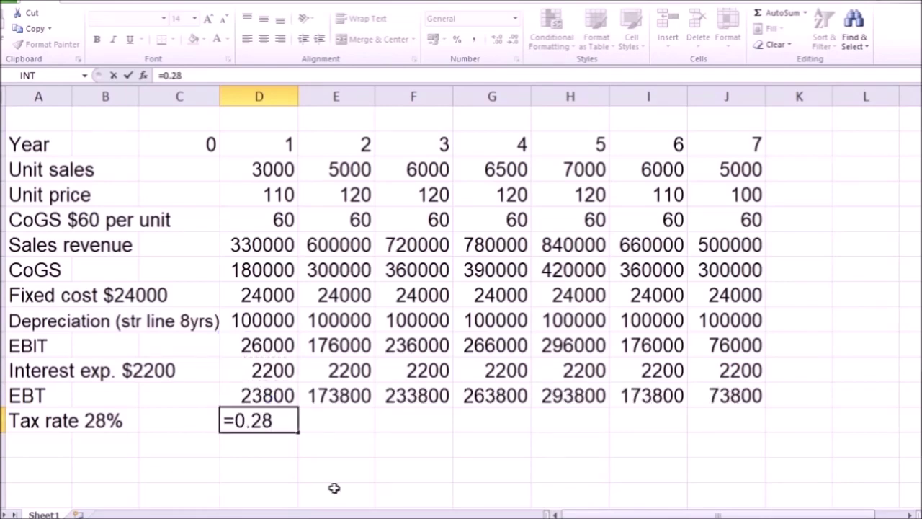
type("*")
key("Up")
key("Return")
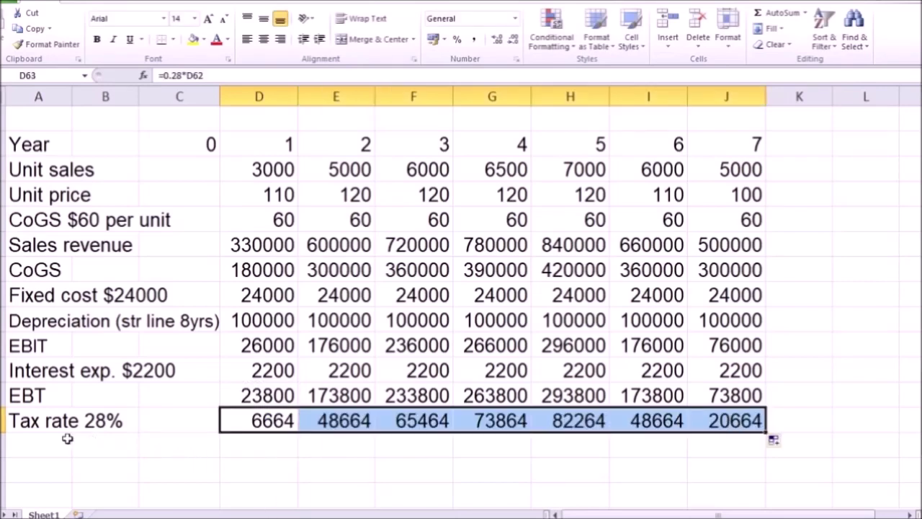
Label the row directly below Tax rate as Net income.
left_click(82, 441)
type("Net income")
key("Return")
key("Right")
key("Right")
key("Right")
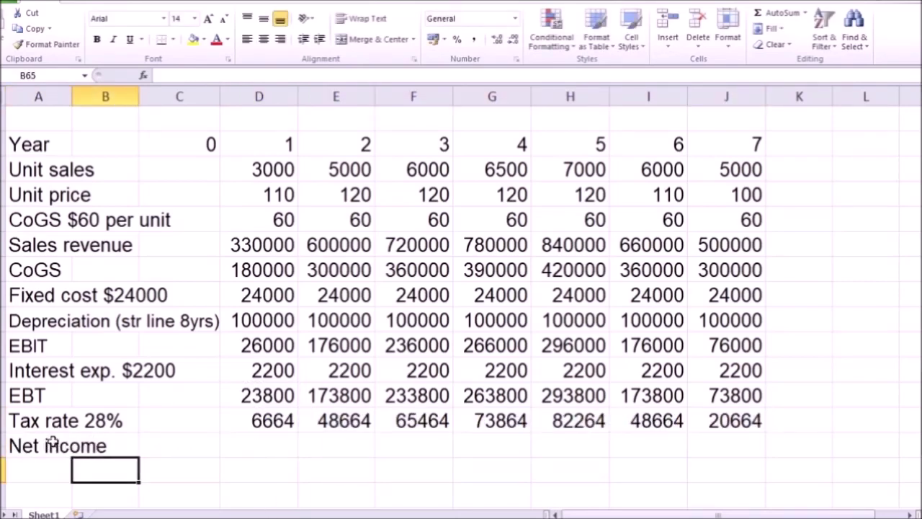
Calculate net income in D64 as =D62-D63 and fill the formula across to year 7.
key("Up")
type("=")
key("Up")
key("Up")
type("-")
key("Up")
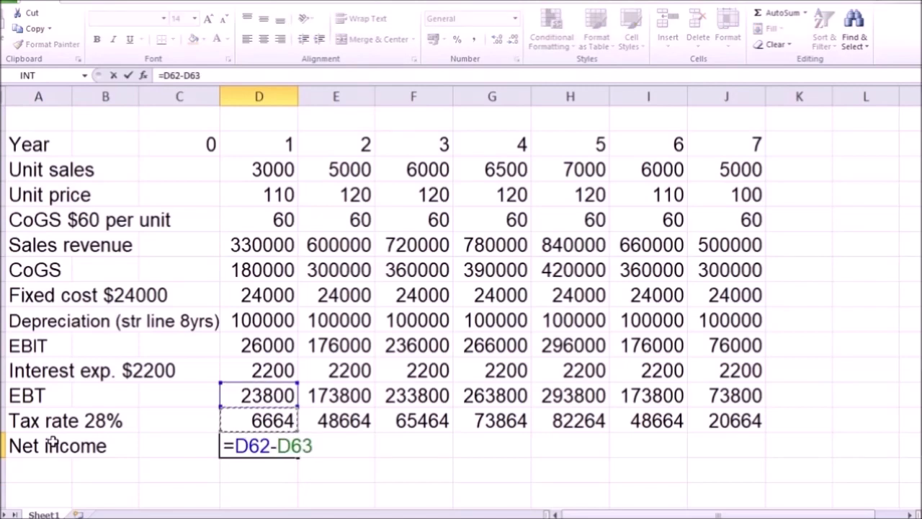
key("Return")
Label A66 as OCF, leaving one blank row below Net income.
type("O")
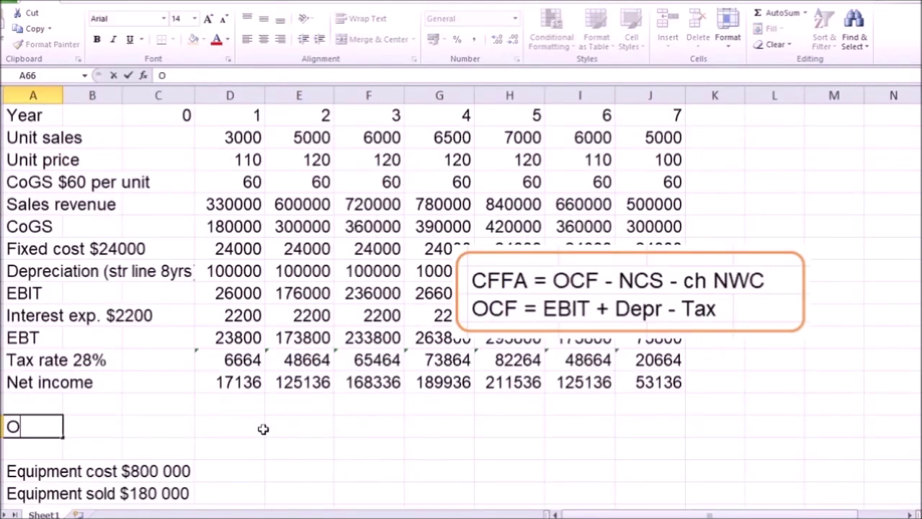
type("CF")
key("Right")
key("Right")
key("Right")
Calculate OCF in D66 as =D60+D59-D63 and fill the formula across to year 7.
type("=")
key("Up")
key("Up")
key("Up")
key("Up")
key("Up")
key("Up")
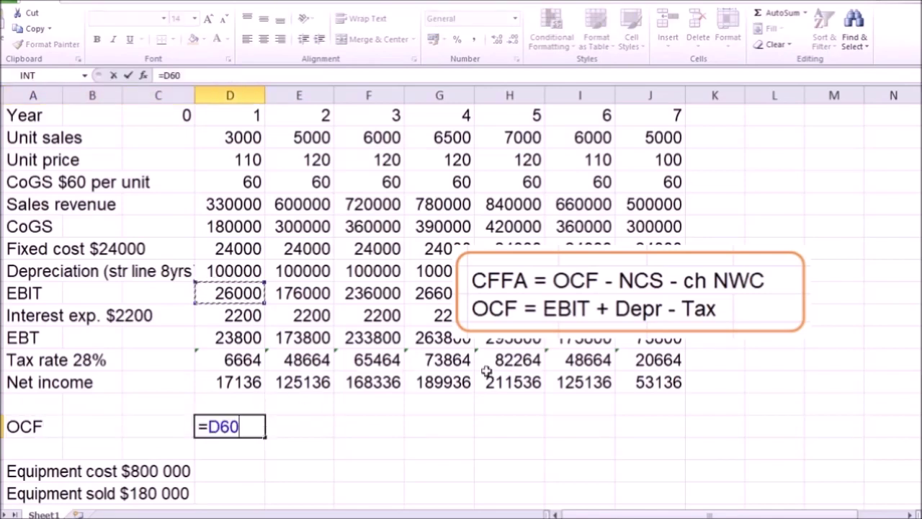
type("+")
key("Up")
key("Up")
key("Up")
key("Up")
key("Up")
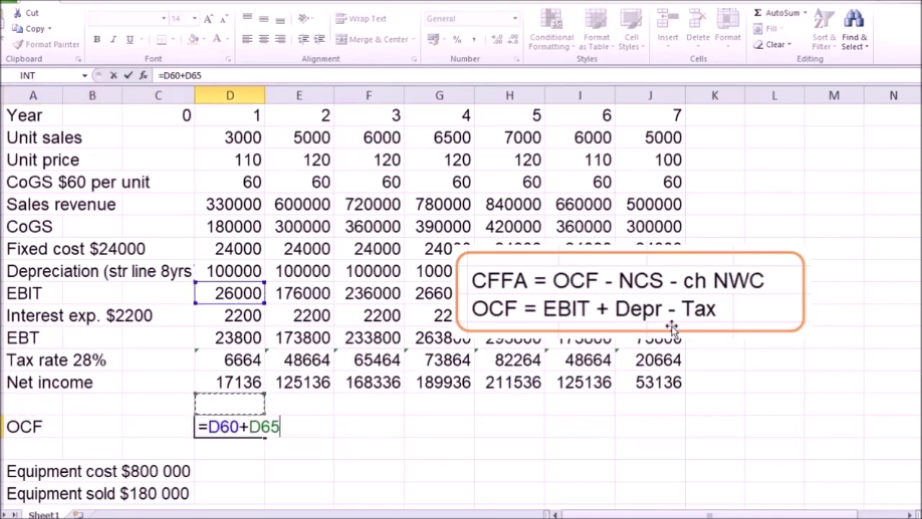
key("Up")
key("Up")
type("-")
key("Up")
key("Up")
key("Up")
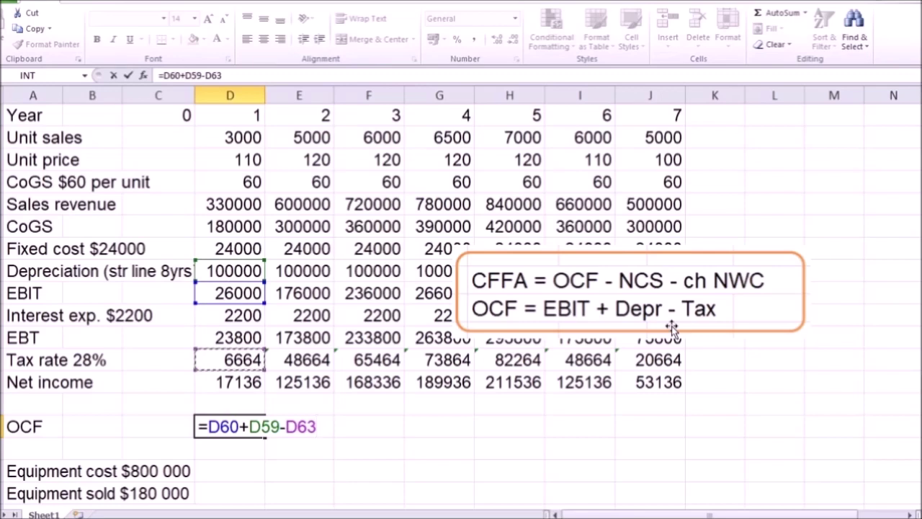
key("Return")
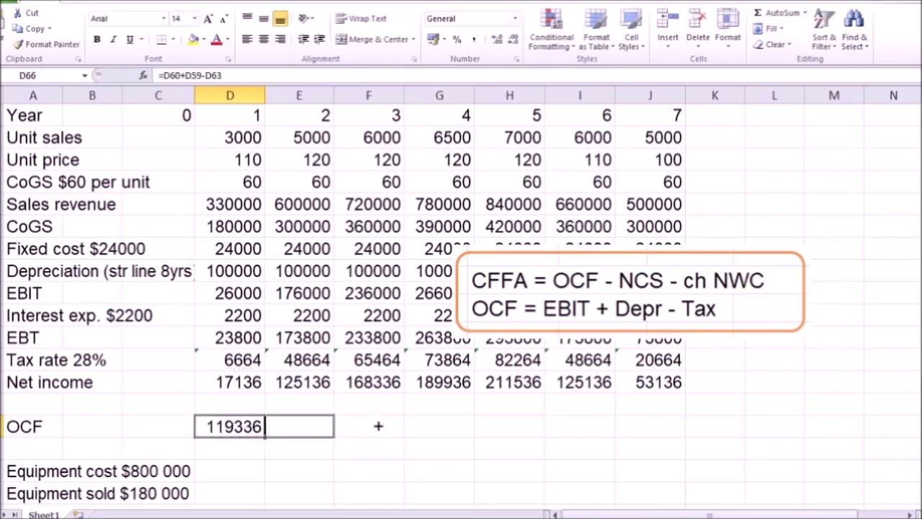
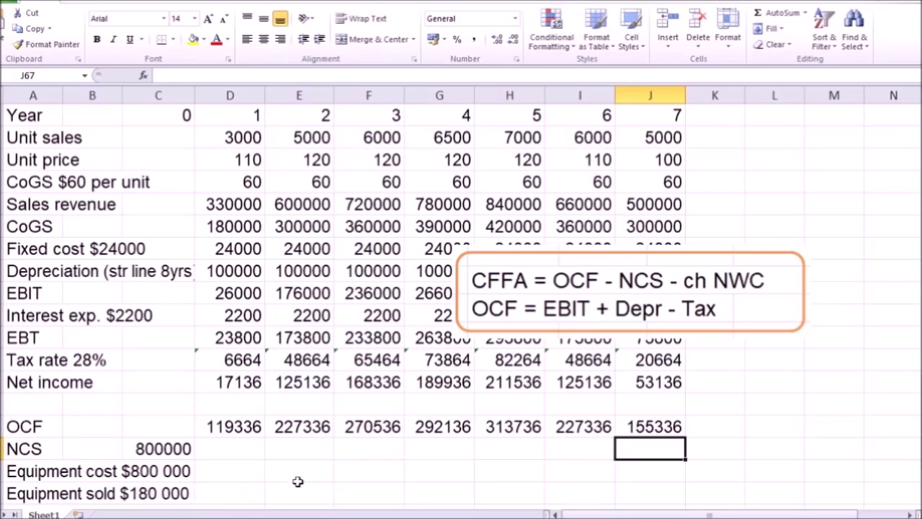
Label the blank row between Net income and OCF as BV in A65.
left_click(375, 429)
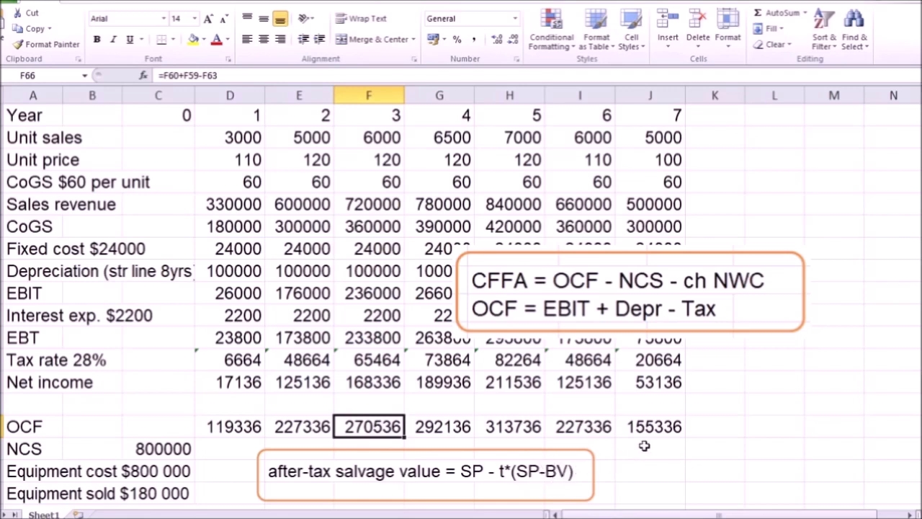
left_click(43, 404)
type("BV")
key("Right")
key("Right")
key("Right")
key("Right")
key("Right")
key("Right")
key("Right")
key("Right")
key("Right")
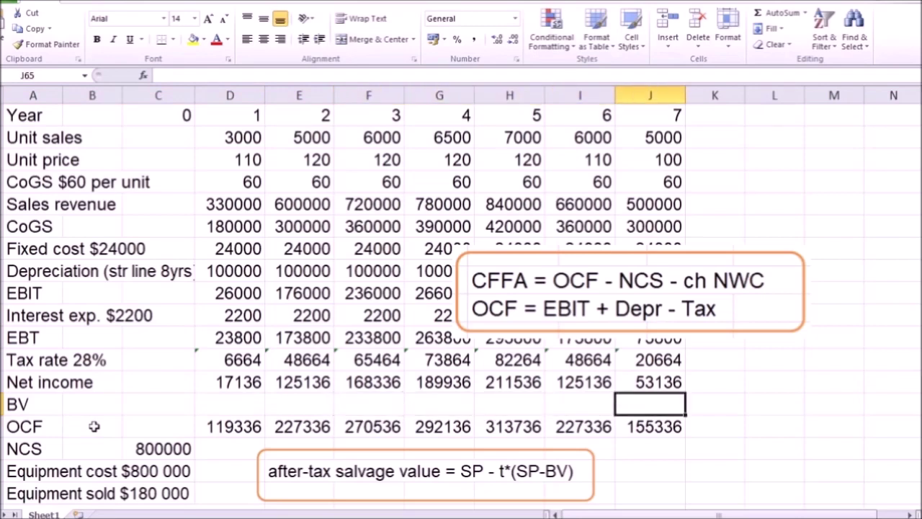
Calculate the year 7 equipment book value in J65 as =800000-7*D59.
type("=800000")
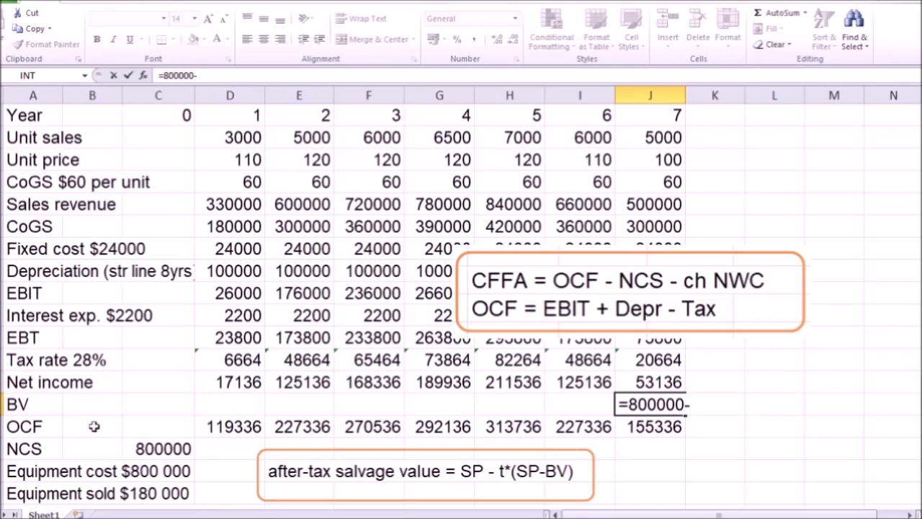
type("-7*")
left_click(236, 275)
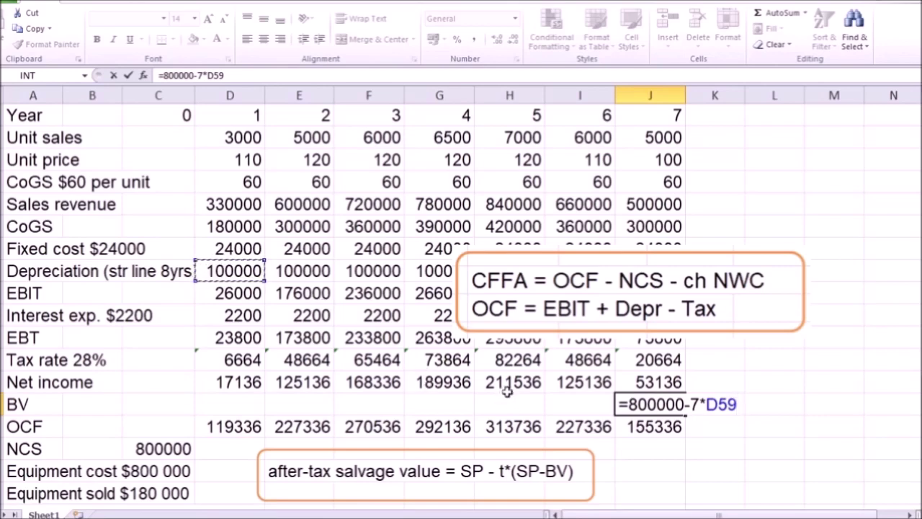
key("Return")
left_click(643, 406)
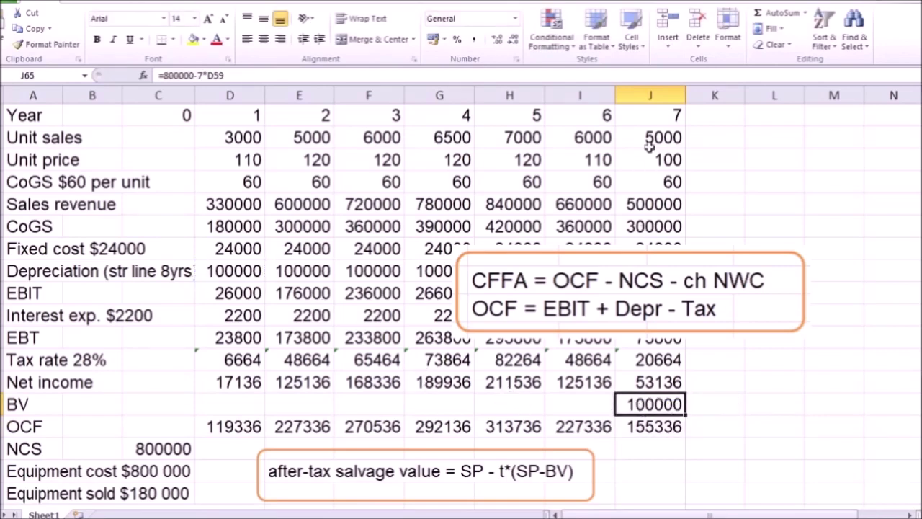
left_click(648, 455)
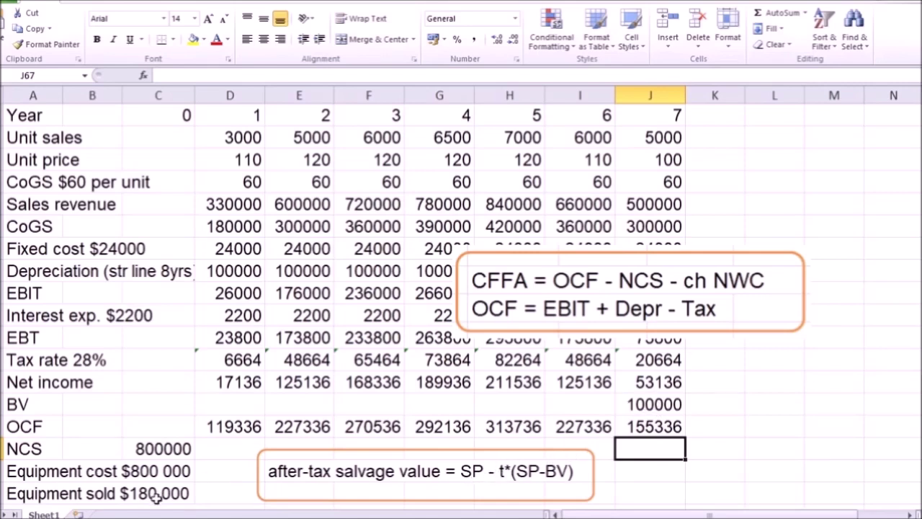
type("=")
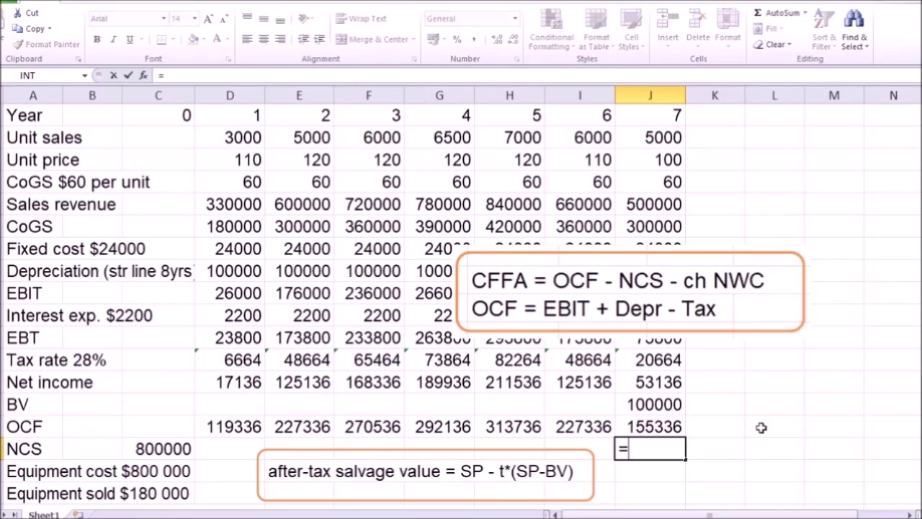
type("-(180000")
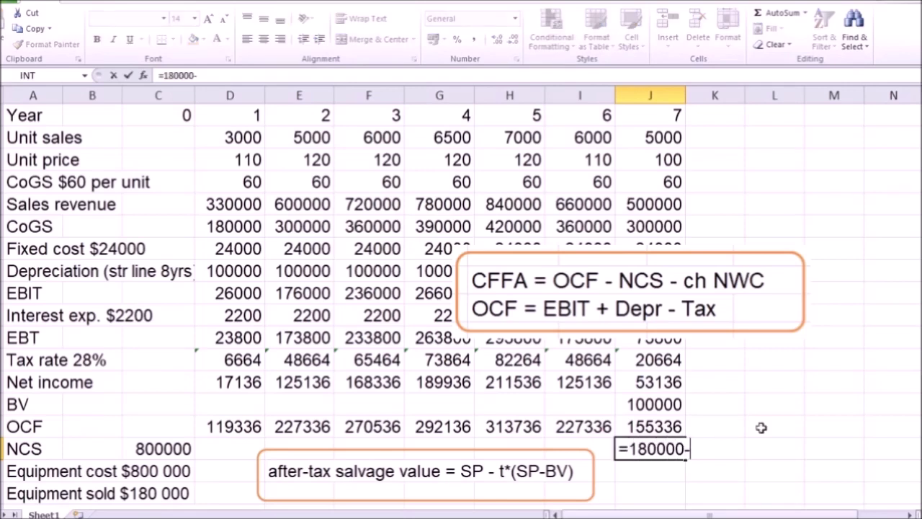
type("-0.28")
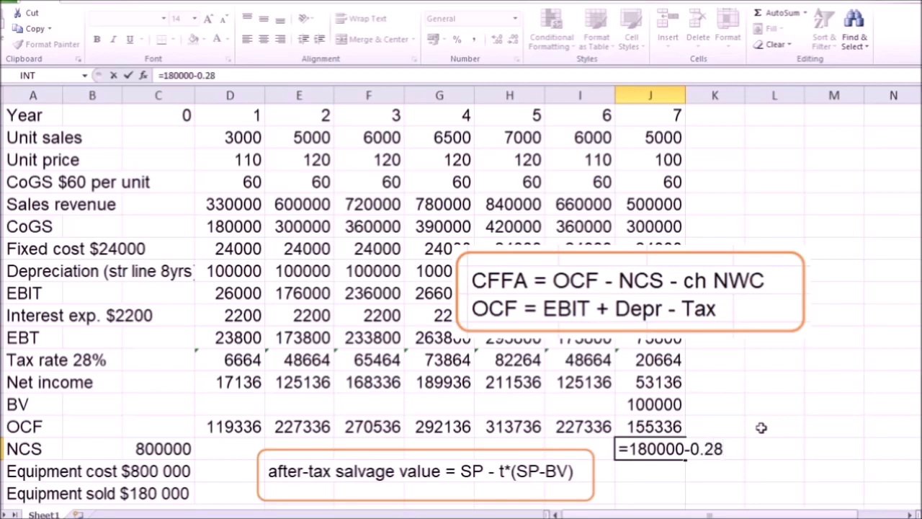
type("*(")
type("180000-100000))")
left_click(629, 452)
type("-(")
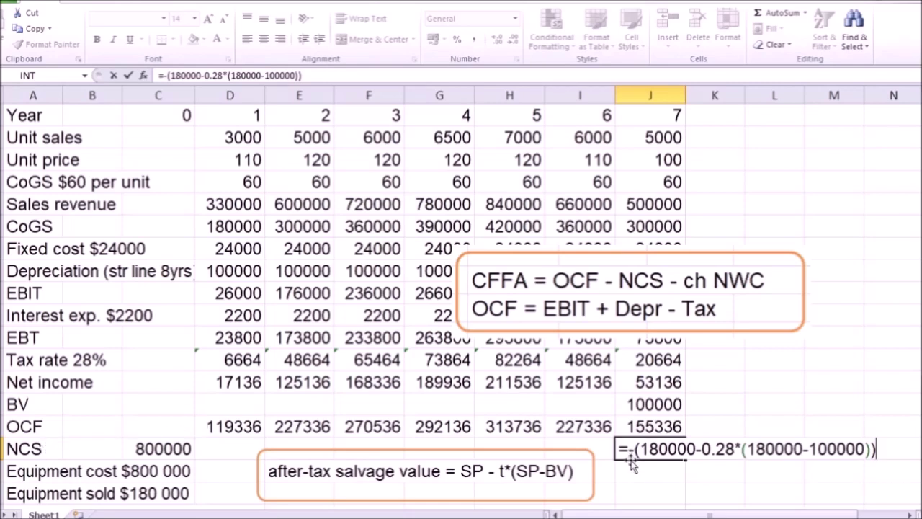
key("Return")
left_click(668, 449)
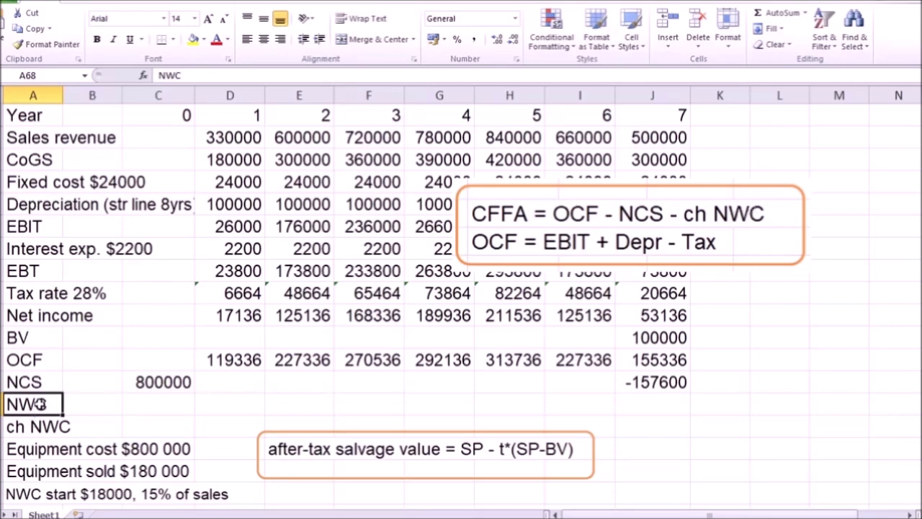
Enter 18000 as the year 0 NWC in C68.
left_click(159, 401)
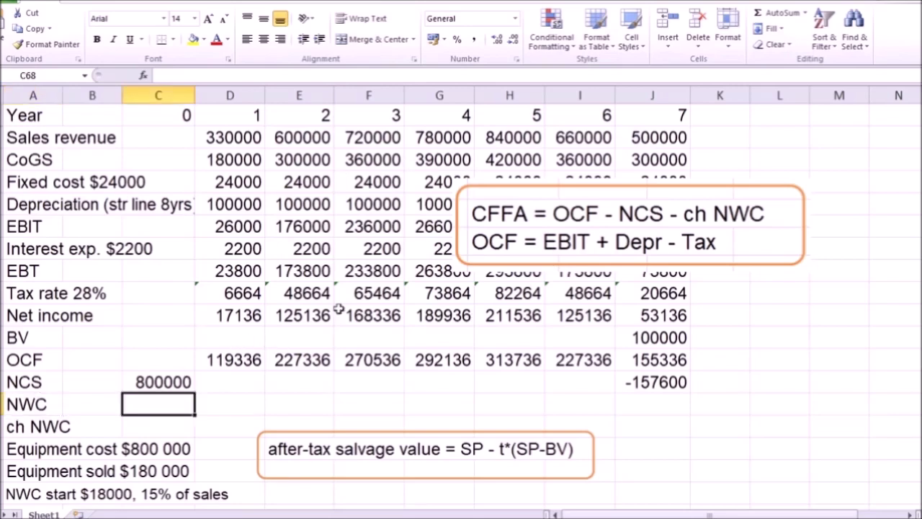
type("18000")
key("Tab")
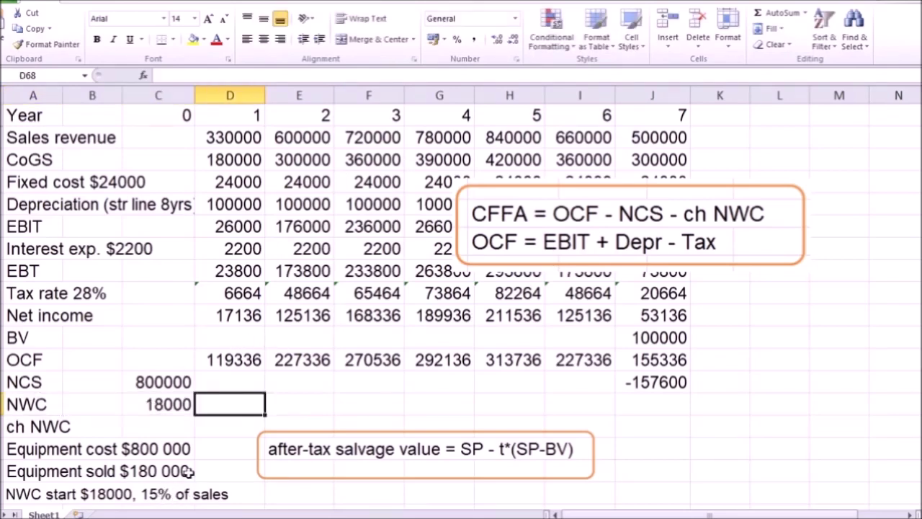
Calculate NWC in D68 as =0.15*D56 and fill the formula across to year 7.
type("=")
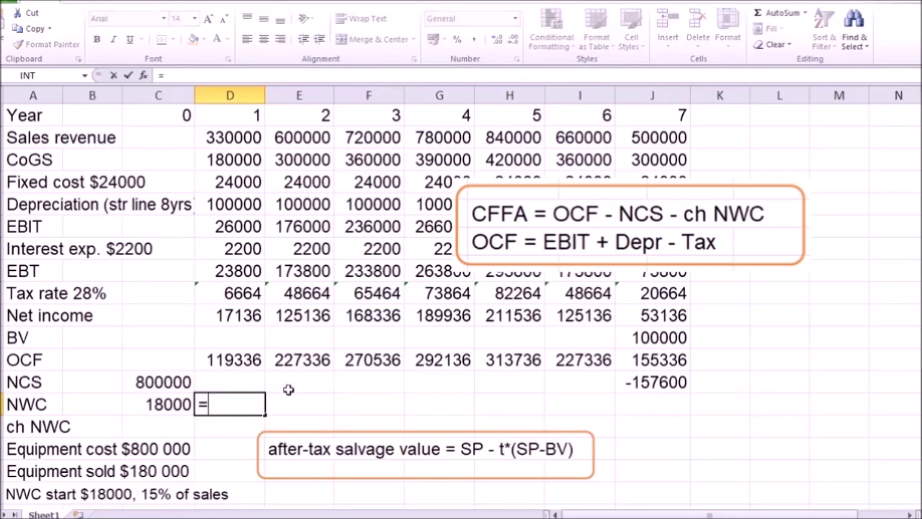
type("0.15*D56")
key("Return")
left_click(254, 407)
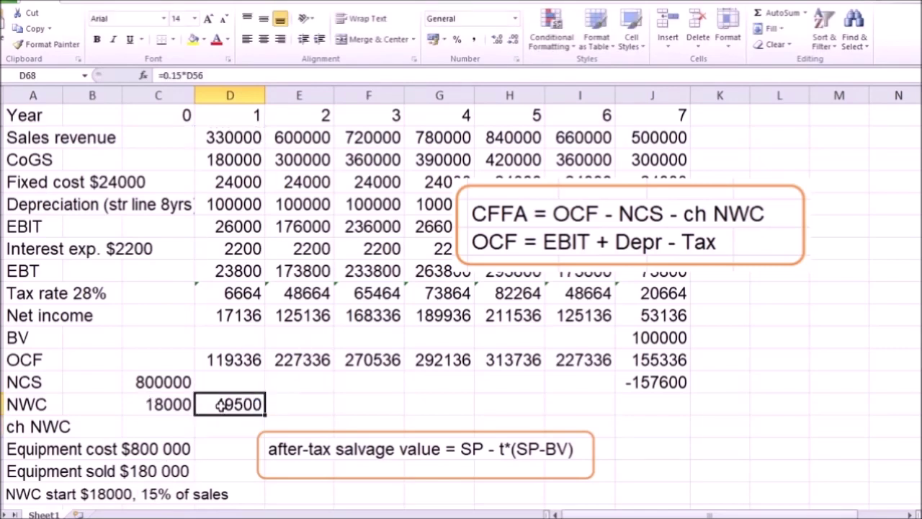
left_click_drag(265, 414, 667, 410)
left_click(590, 405)
left_click(666, 407)
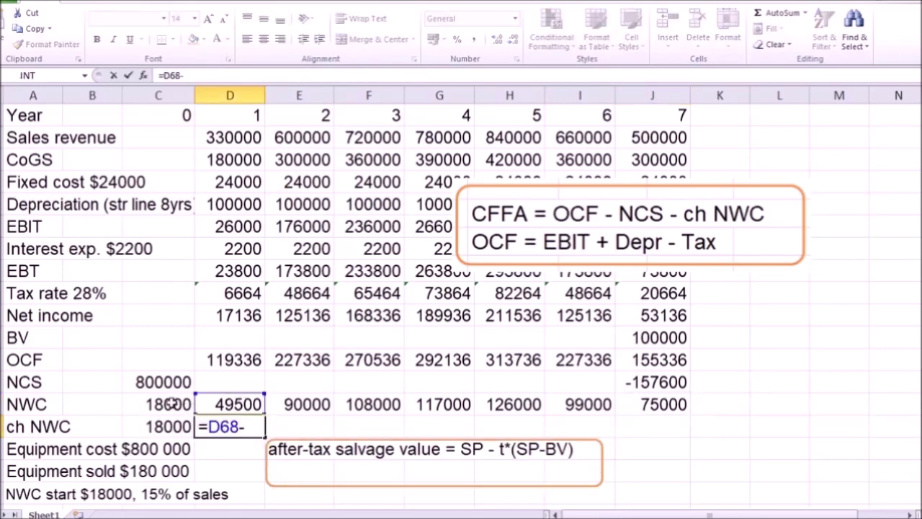
Complete the year 1 change in NWC in D69 as =D68-C68 and fill the formula across to year 7.
left_click(173, 405)
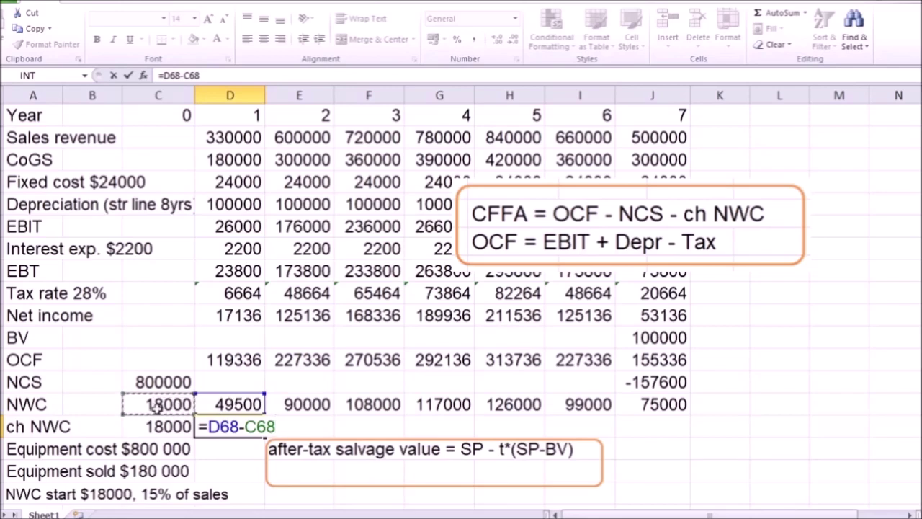
key("ctrl+Return")
left_click_drag(265, 438, 691, 437)
left_click_drag(577, 427, 671, 438)
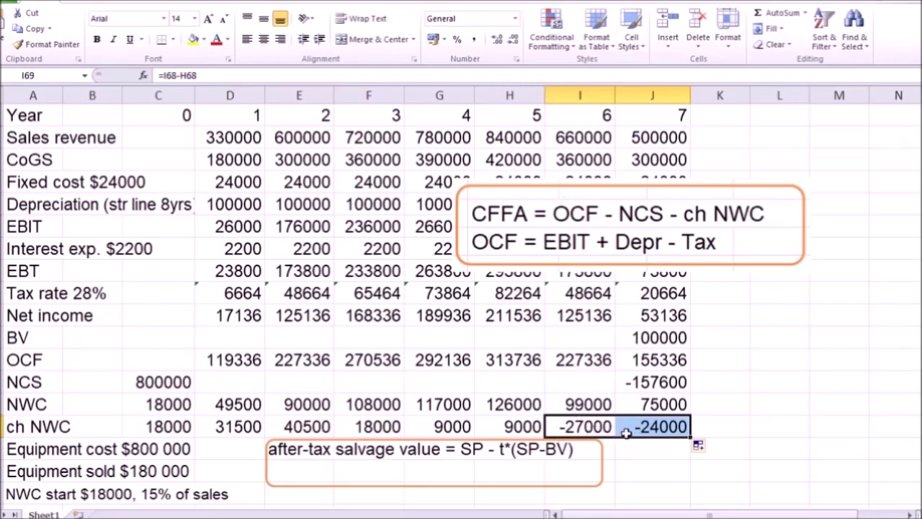
Replace the year 7 change in NWC in J69 with -J68 to recover the full working capital.
left_click_drag(599, 423, 656, 452)
left_click(656, 430)
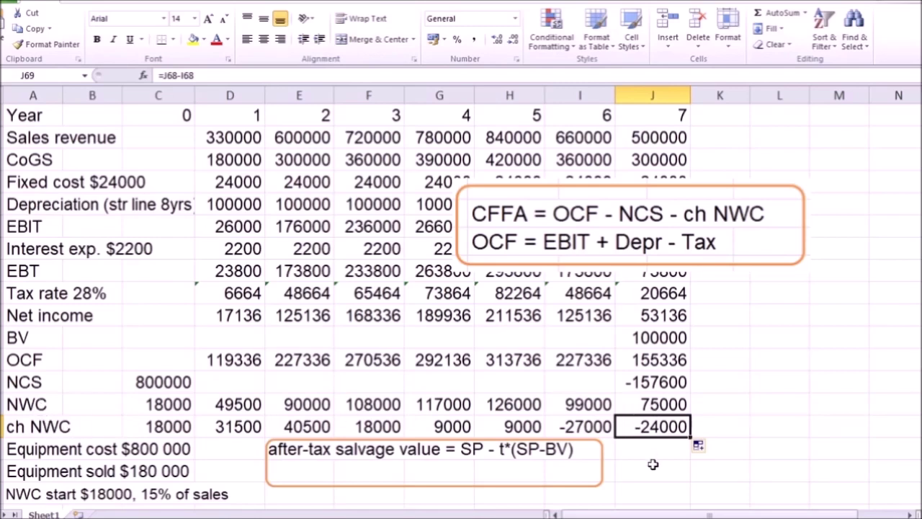
key("BackSpace")
type("-")
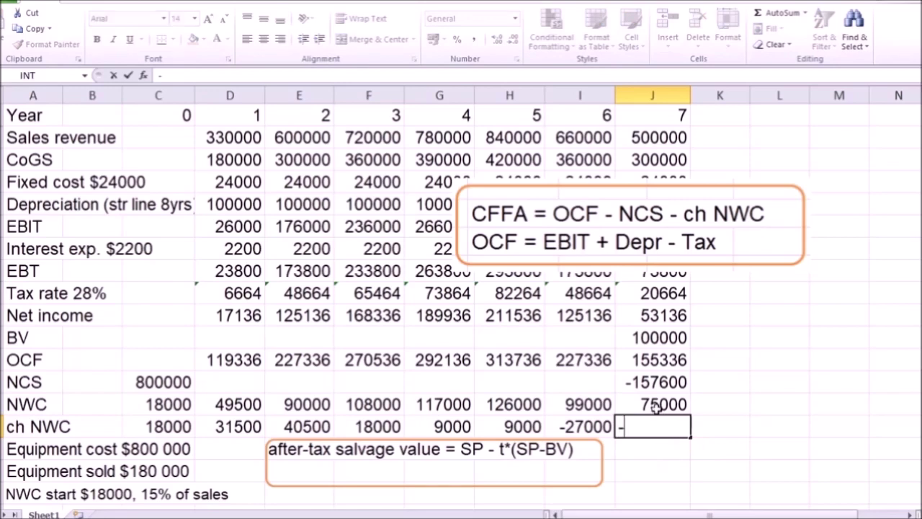
left_click(653, 406)
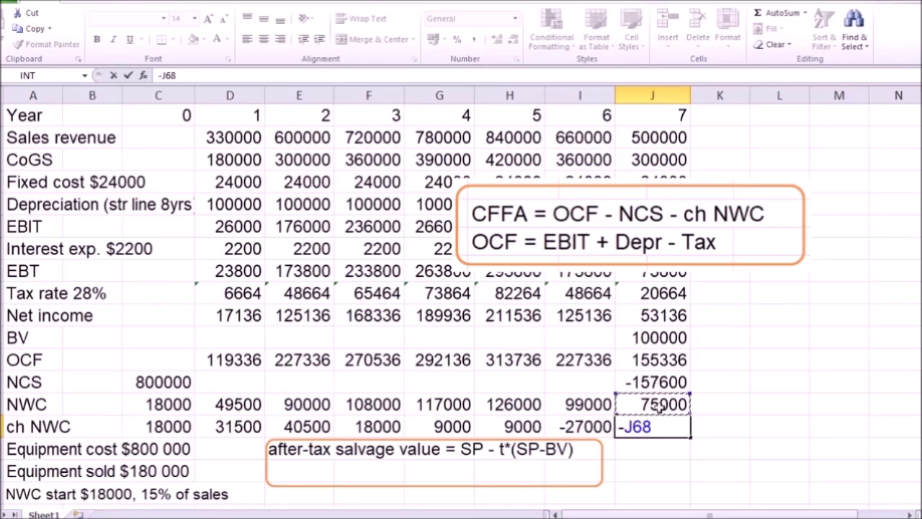
key("Return")
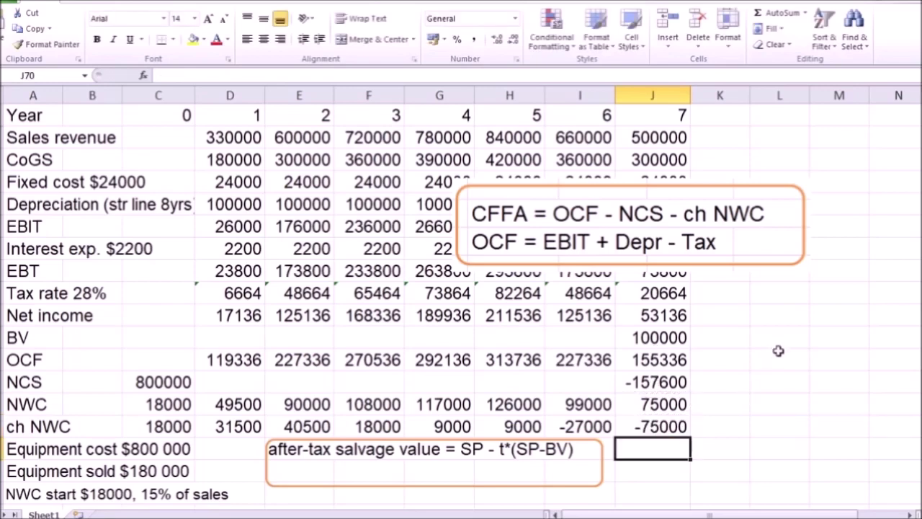
Calculate the year 0 CFFA in C78 as =C66-C67-C69 and fill the formula across to year 7.
left_click_drag(652, 115, 652, 427)
left_click(653, 426)
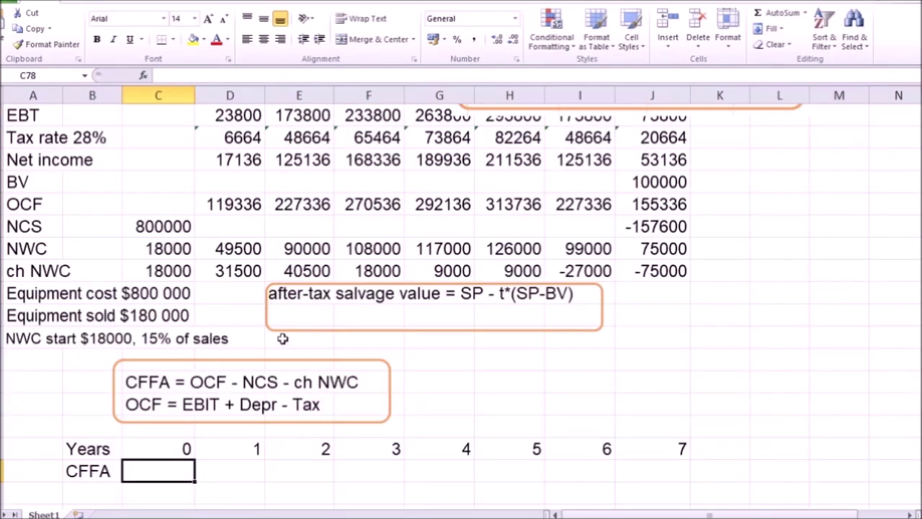
type("=")
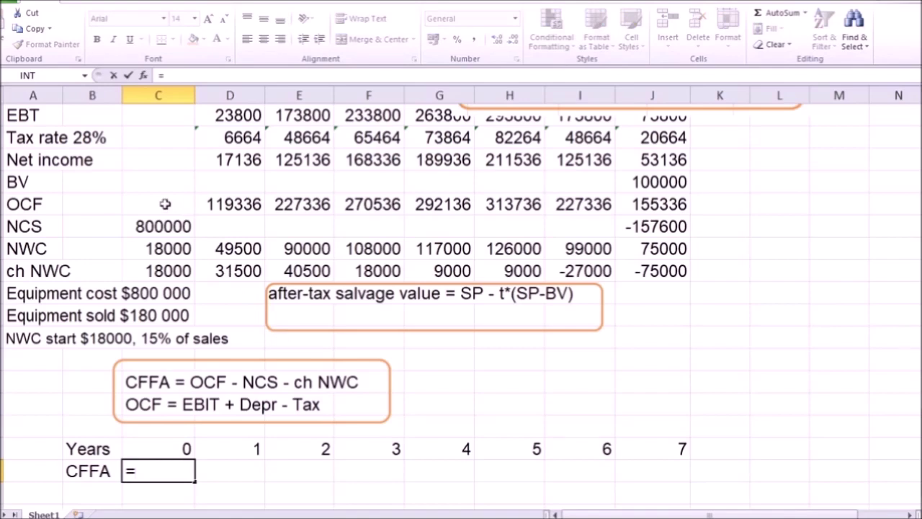
left_click(165, 205)
type("-")
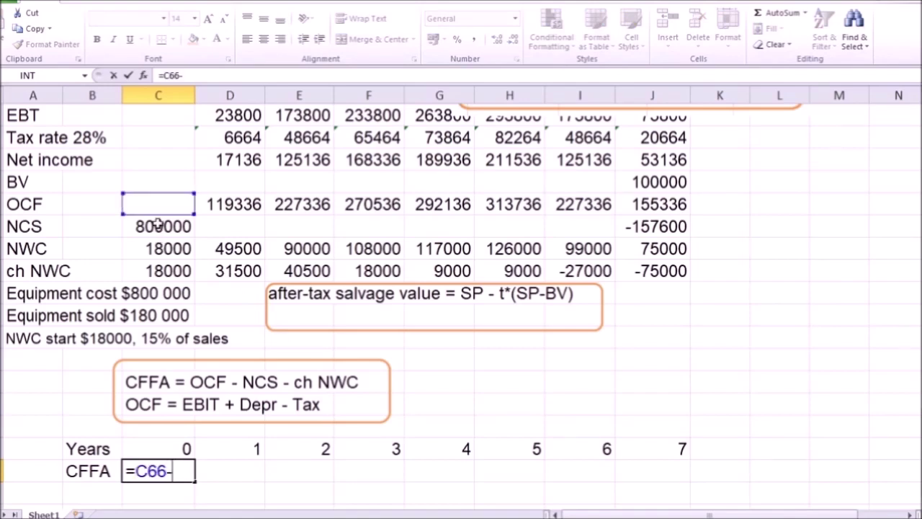
left_click(159, 226)
type("-")
left_click(158, 271)
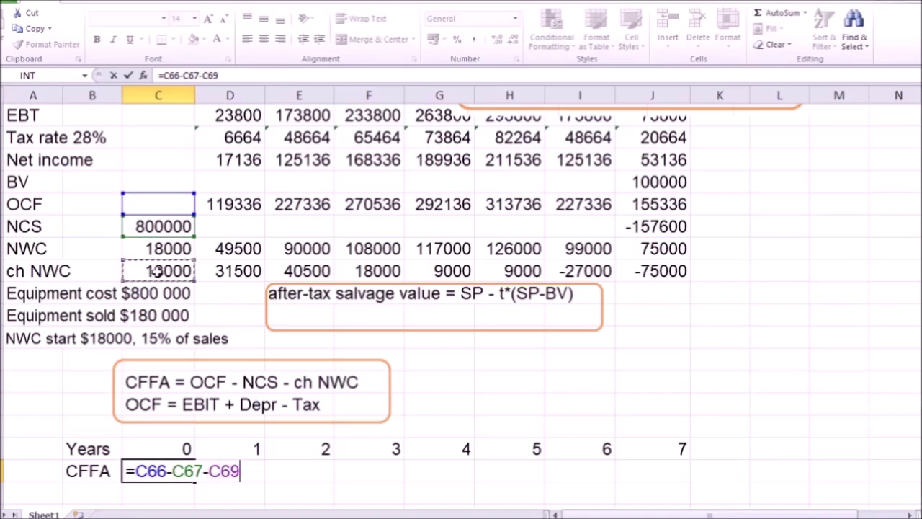
key("Return")
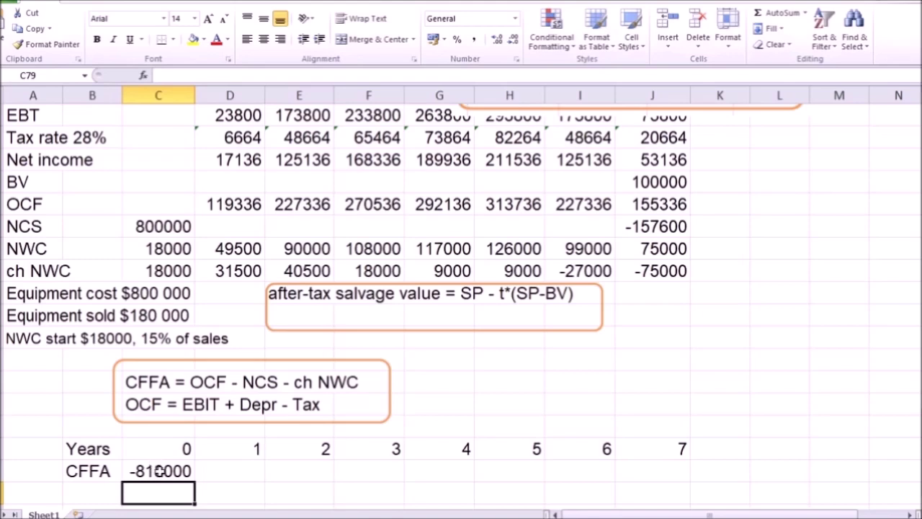
left_click(158, 471)
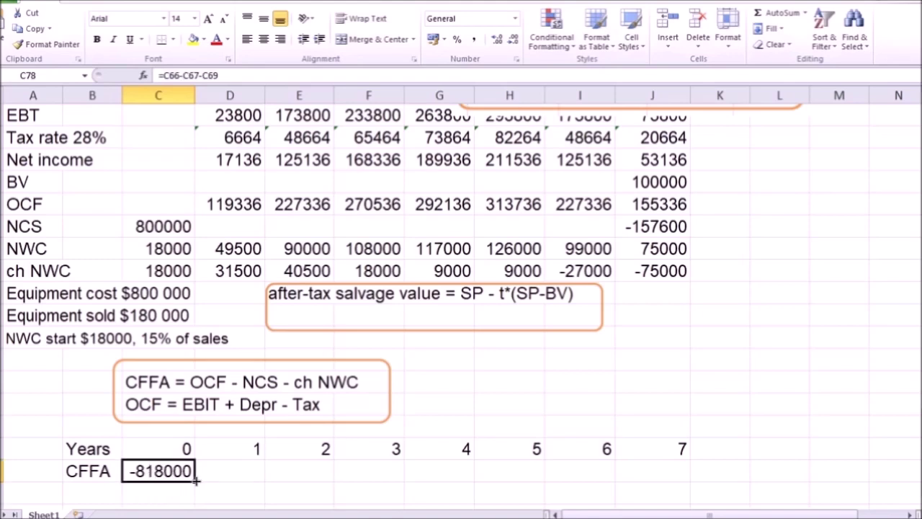
left_click_drag(195, 481, 689, 481)
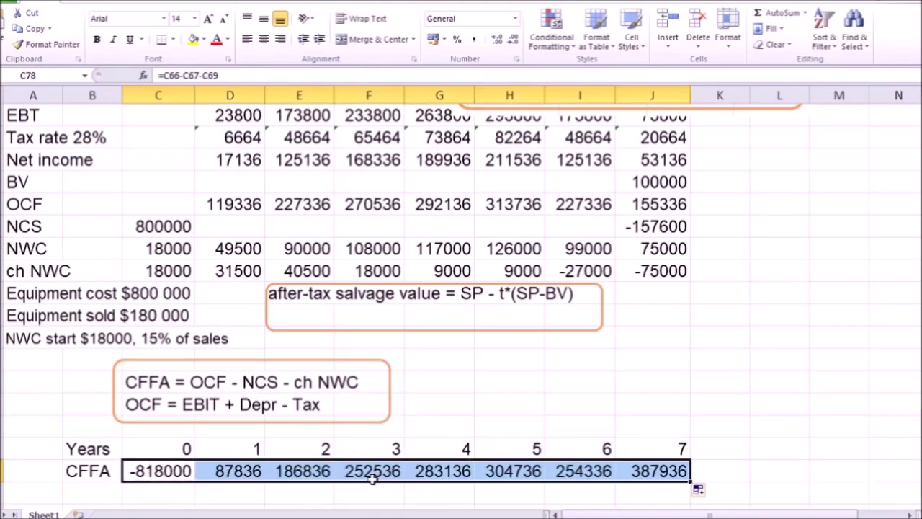
left_click(371, 475)
left_click_drag(245, 472, 657, 474)
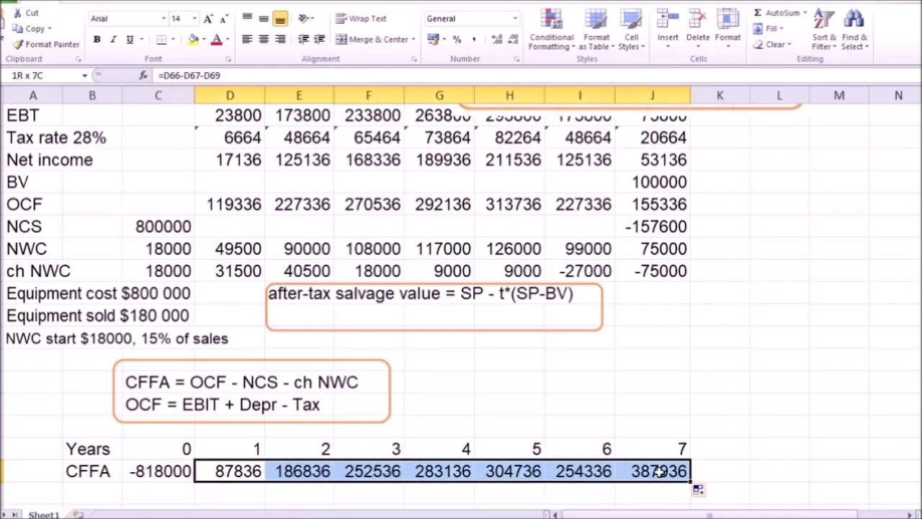
Calculate the project's NPV in H74 as =NPV(I73,D78:J78)+C78 and apply the accounting format in pounds.
left_click(650, 429)
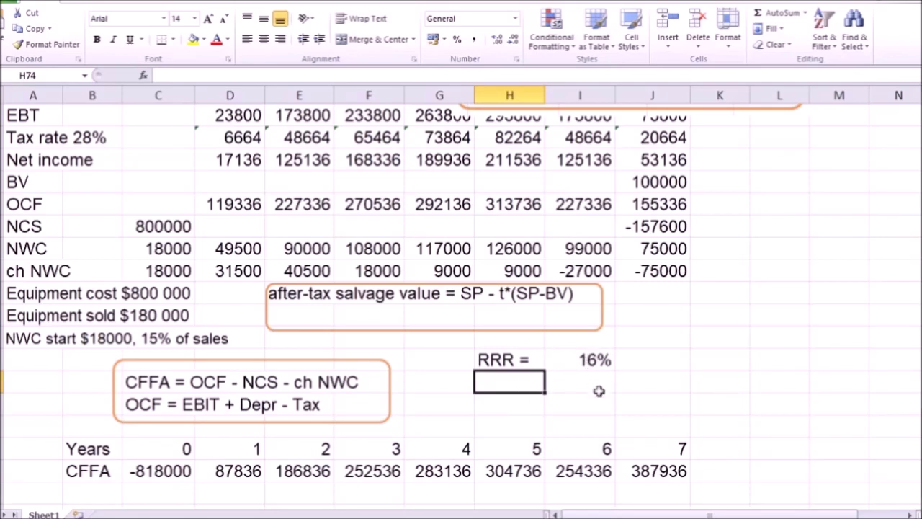
type("=n")
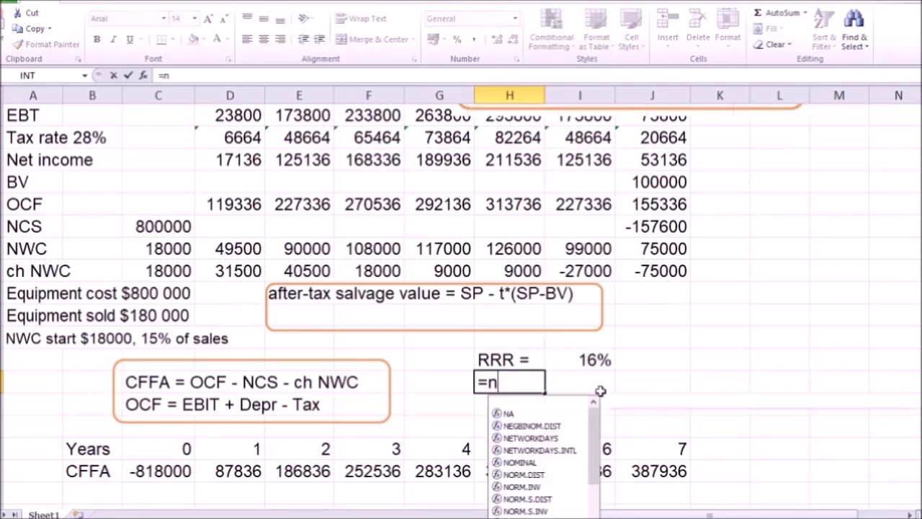
type("pv(")
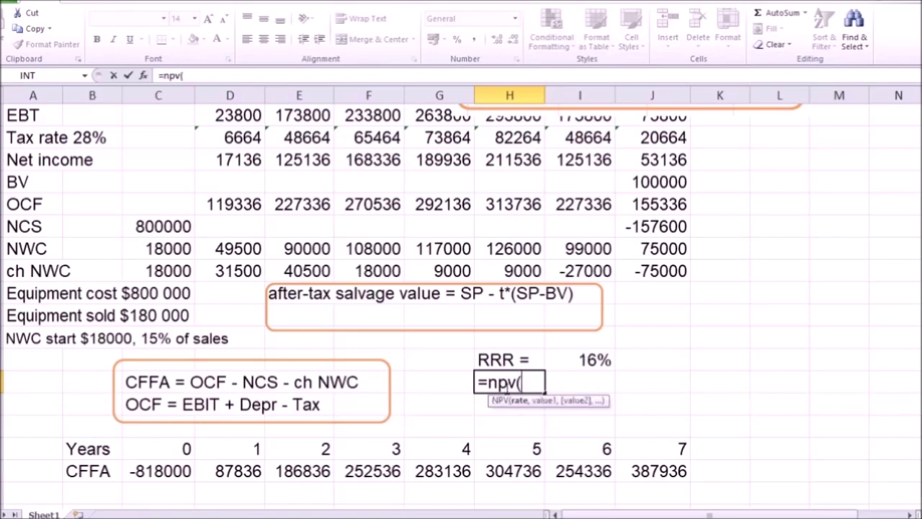
left_click(592, 359)
left_click_drag(230, 472, 682, 480)
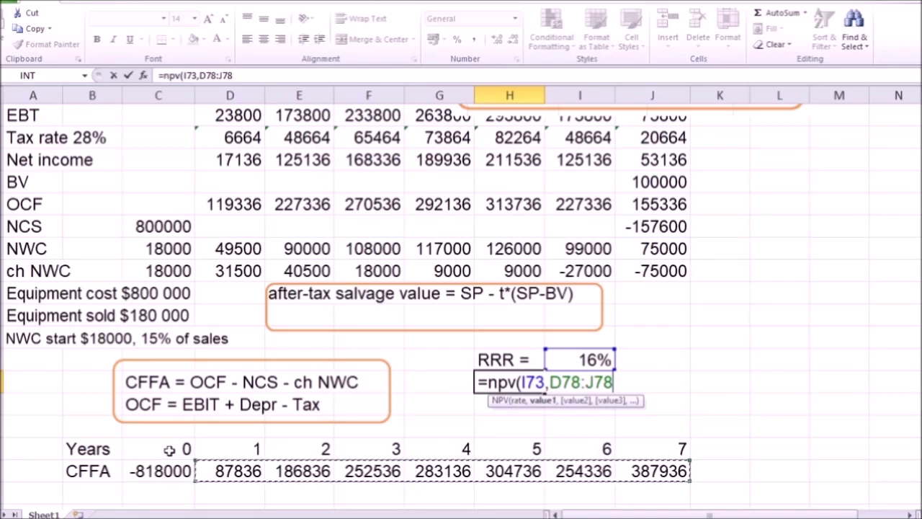
type(")+")
left_click(158, 471)
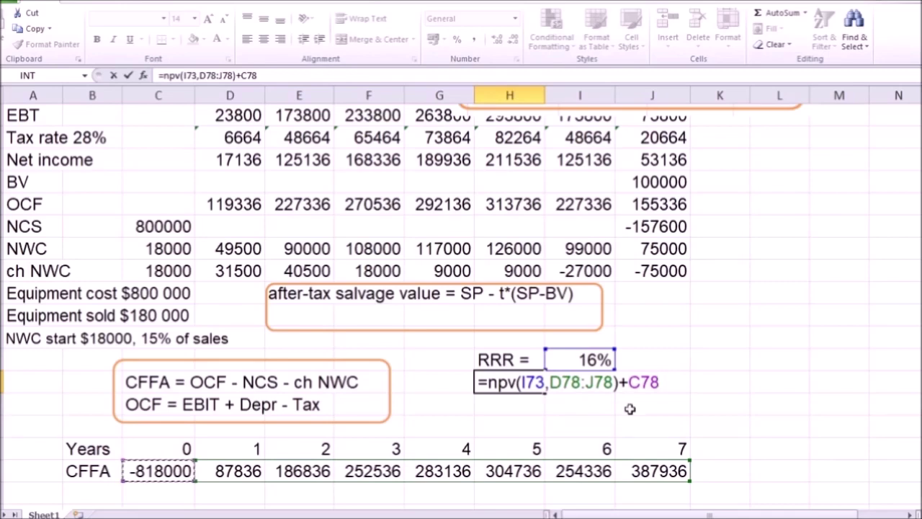
key("Return")
left_click(564, 387)
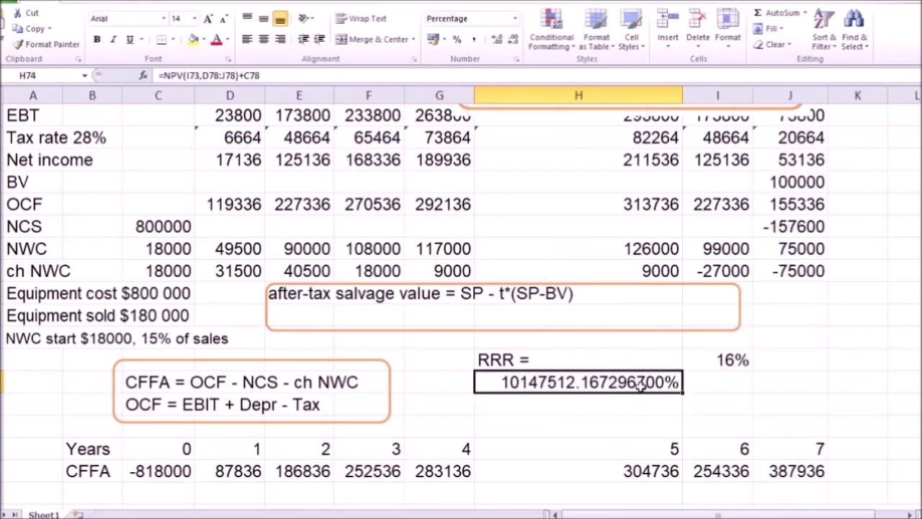
left_click(433, 40)
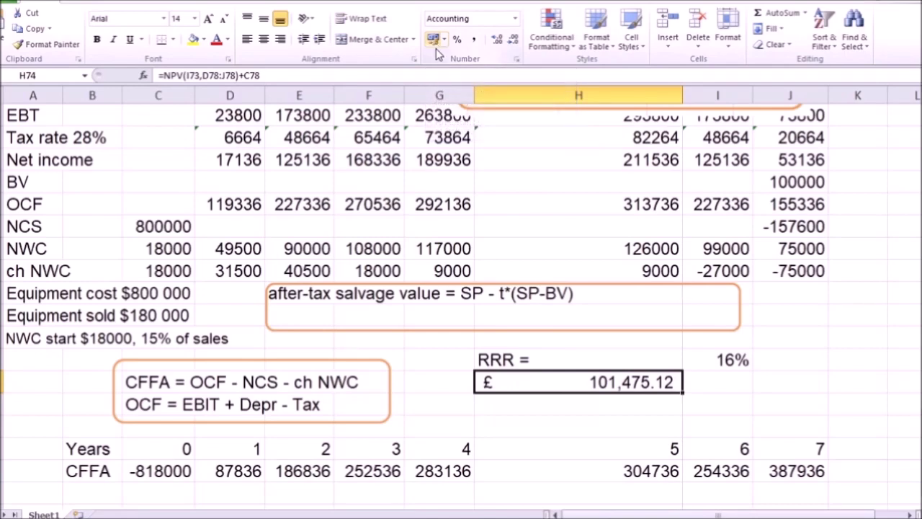
Calculate the IRR in H75 as =IRR(C78:J78) and show it with one decimal place.
left_click(600, 405)
type("=irr")
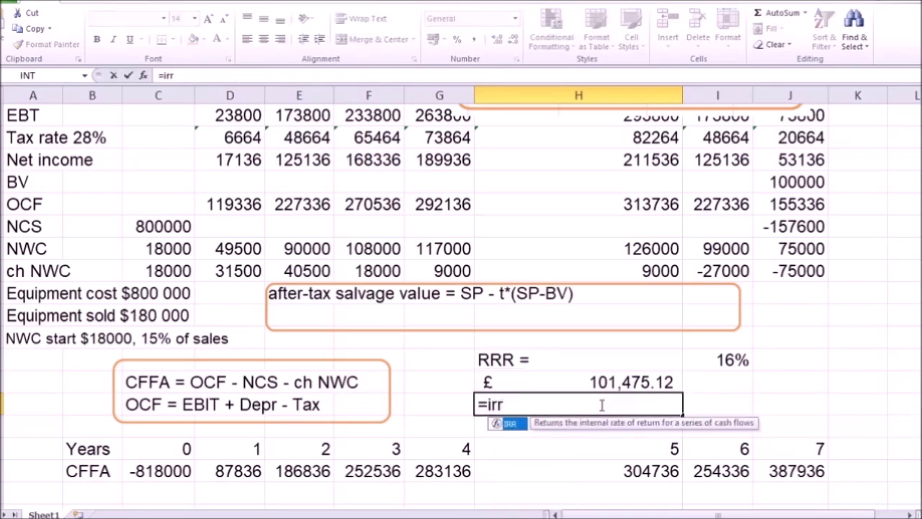
type("(")
left_click_drag(166, 470, 753, 453)
type(")")
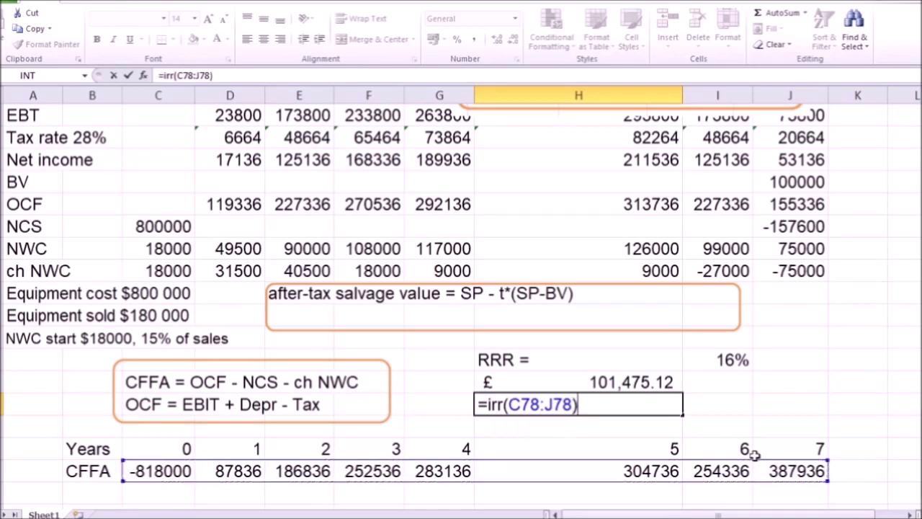
key("ctrl+Return")
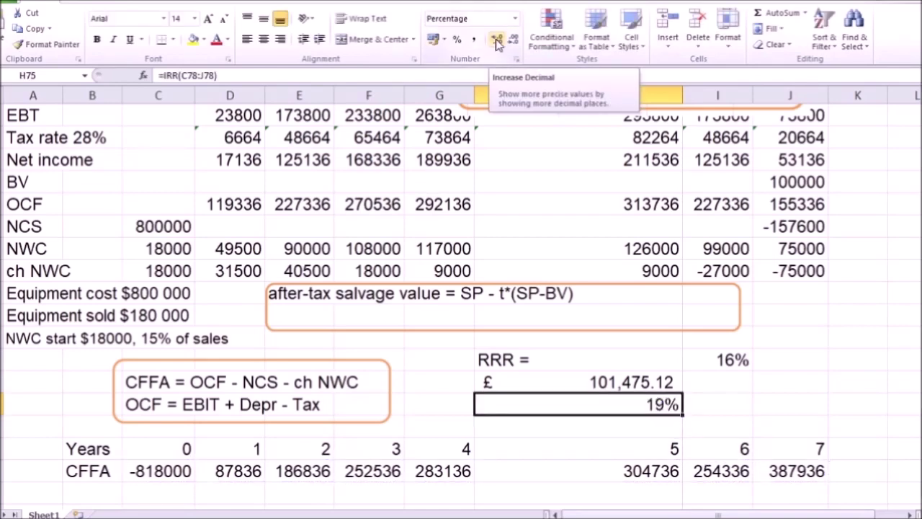
left_click(497, 41)
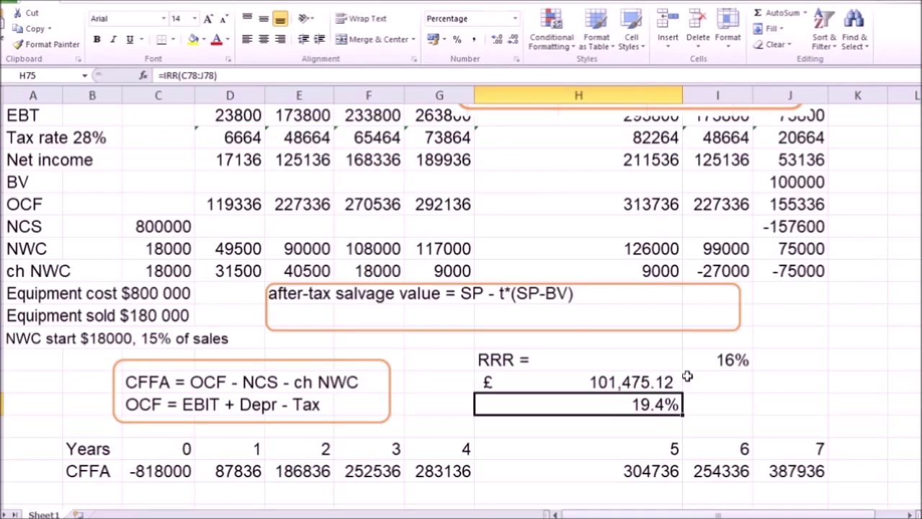
Label the two results with NPV in I74 and IRR in I75.
left_click(704, 361)
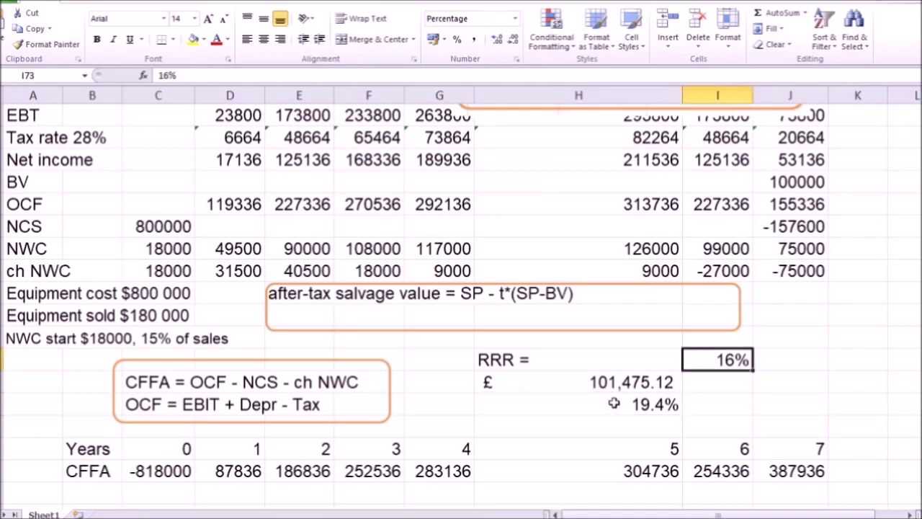
left_click(614, 403)
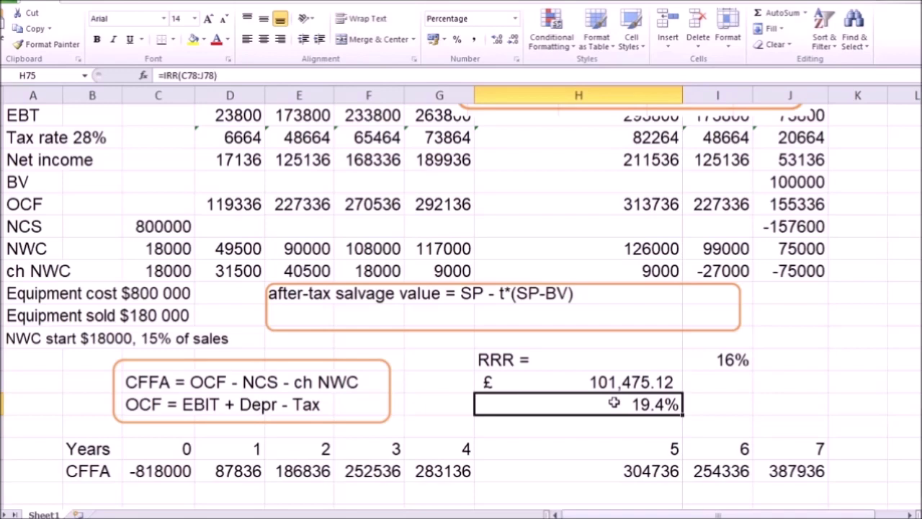
left_click(696, 383)
type("NPV")
key("Return")
type("IRR")
key("Return")
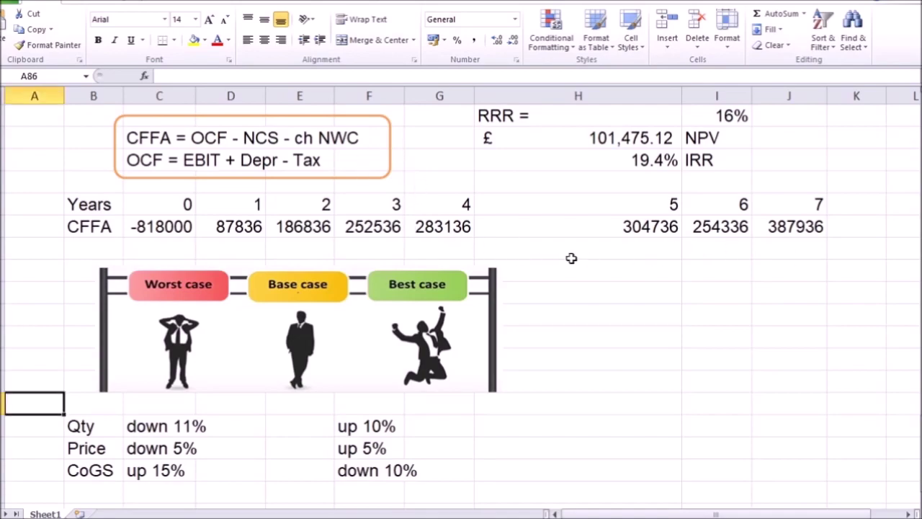
Rename the sheet copy base (2) as worst and base (3) as best.
scroll(569, 258, "up", 5)
scroll(400, 238, "down", 2)
scroll(395, 240, "down", 3)
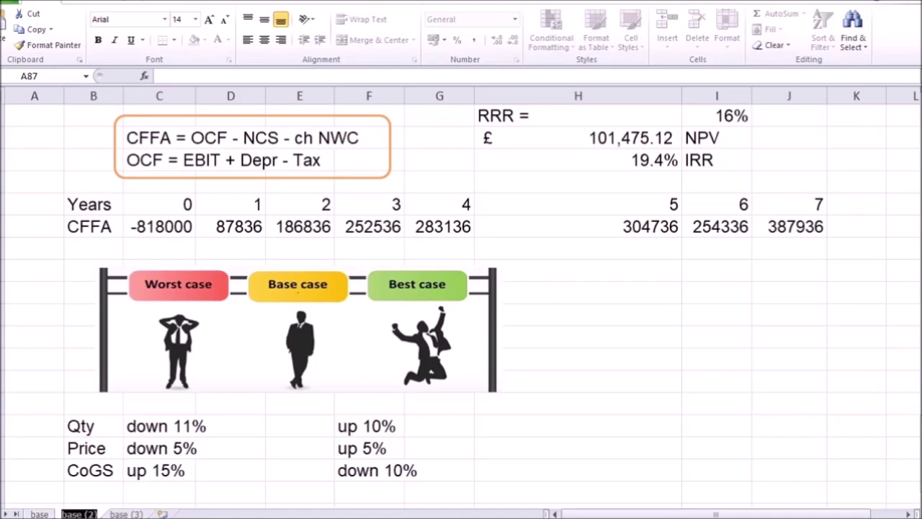
type("worst")
double_click(117, 513)
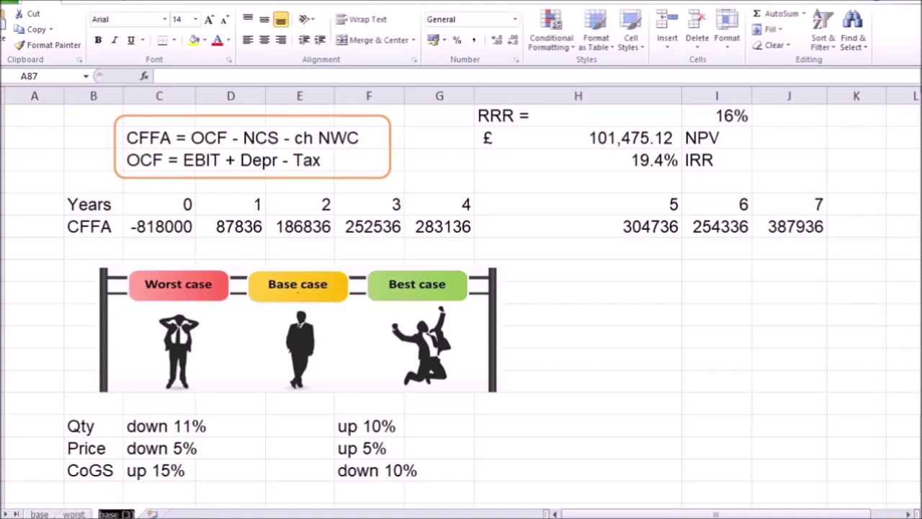
type("best")
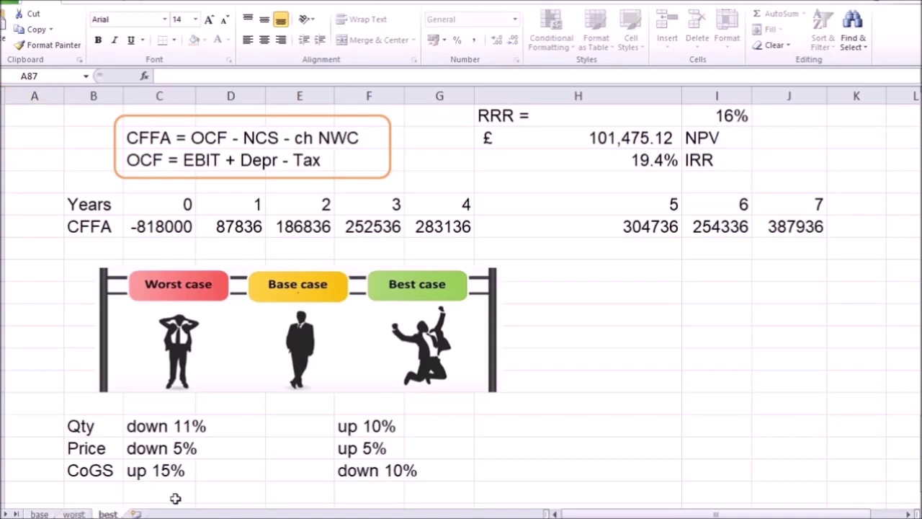
key("Return")
On the worst sheet, change the year 1 sales revenue in D56 to =D53*D54*0.89 and fill it across to year 7.
key("ctrl+Page_Up")
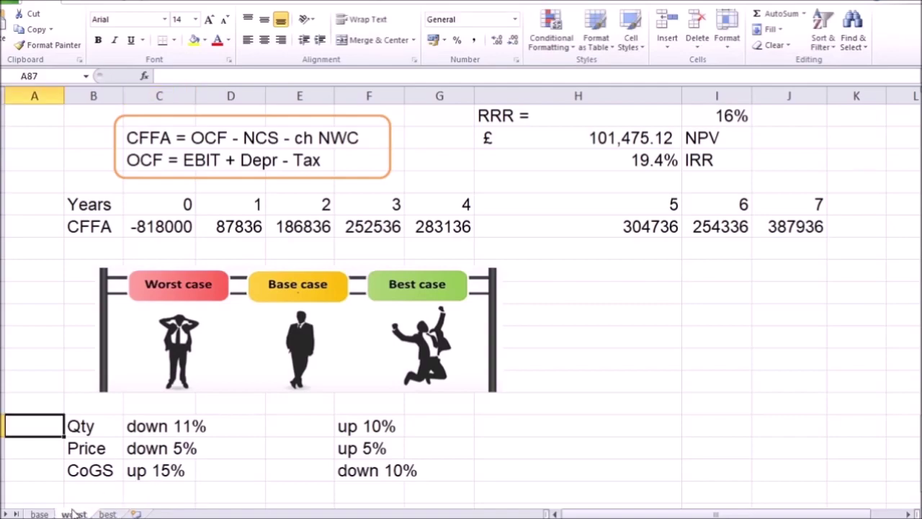
scroll(208, 431, "up", 7)
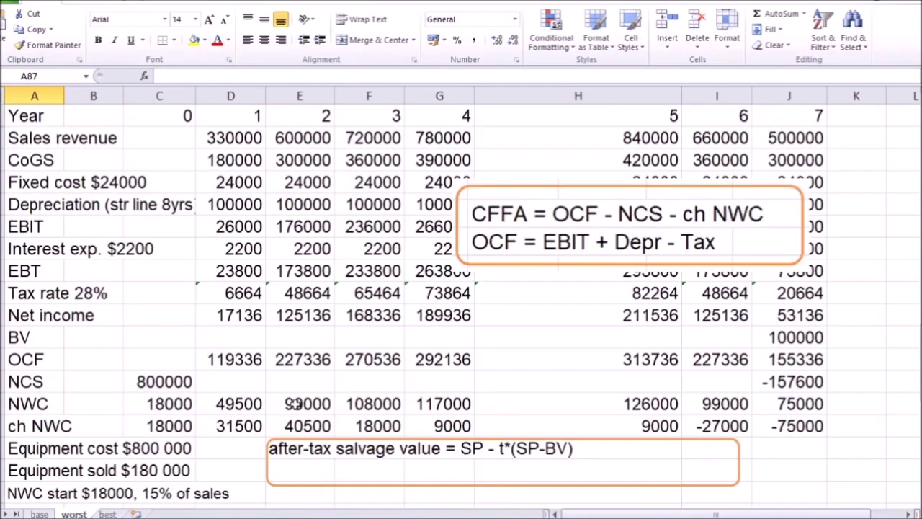
left_click(228, 136)
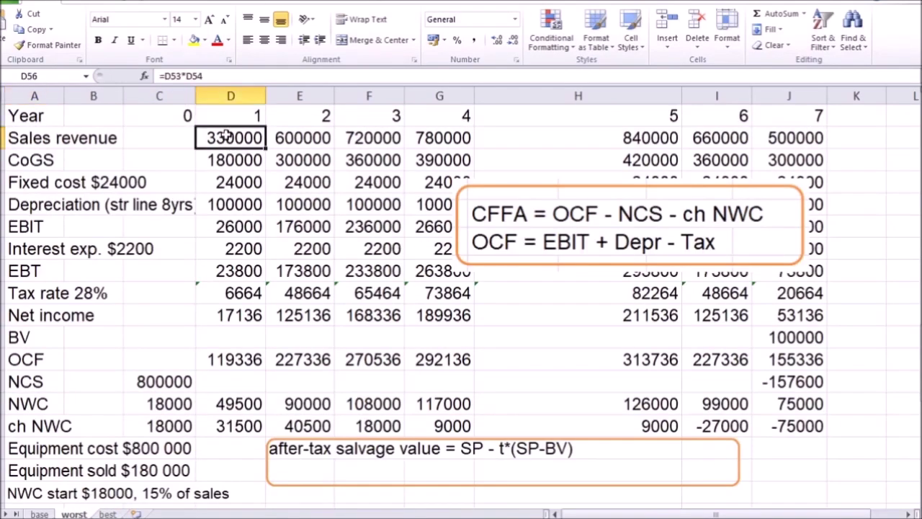
left_click(211, 76)
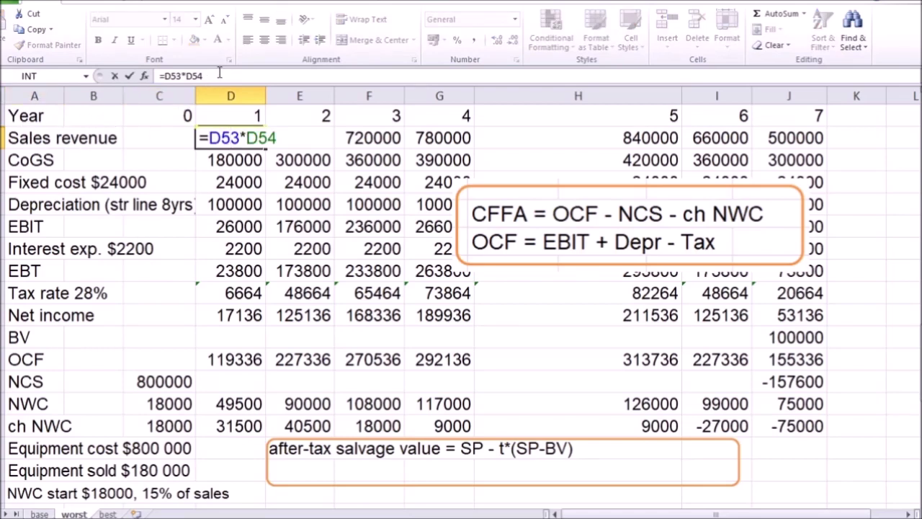
type("*0.89")
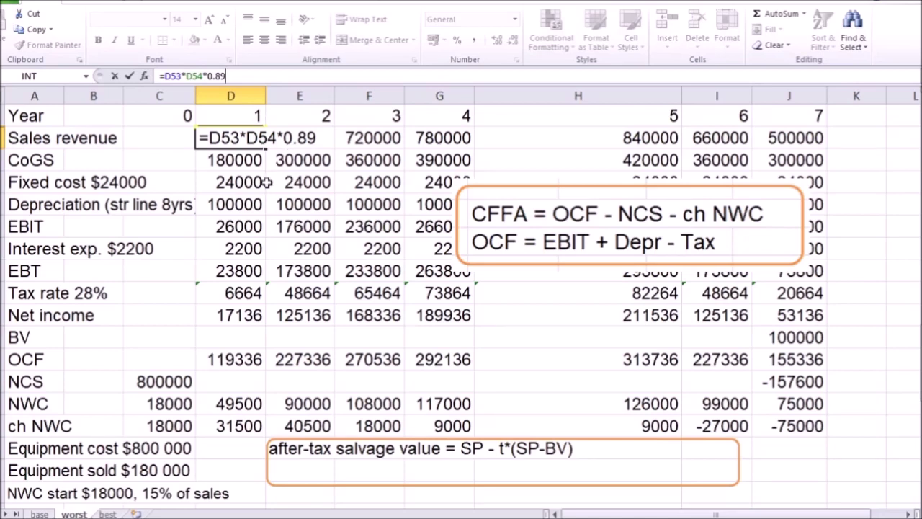
key("Return")
left_click_drag(265, 148, 786, 138)
scroll(380, 229, "down", 6)
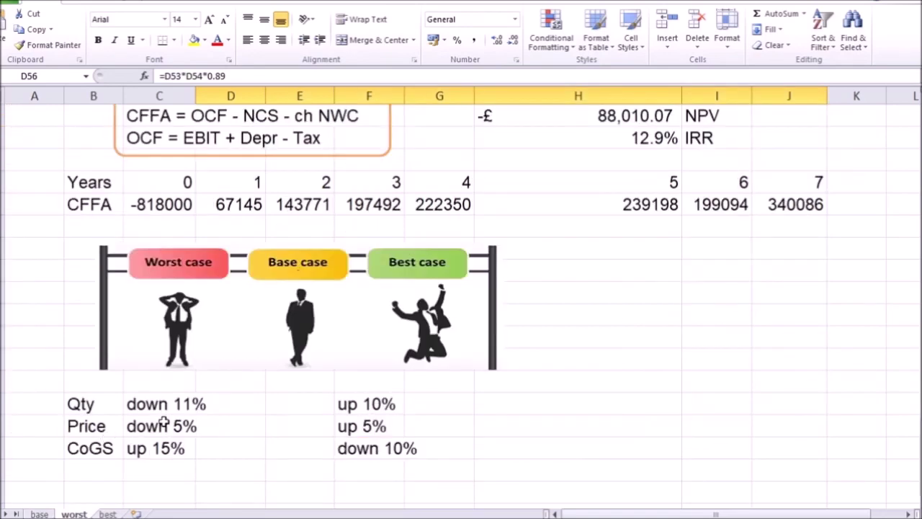
On the worst sheet, extend the year 1 sales revenue in D56 to =D53*D54*0.89*0.95 and fill it across to year 7.
scroll(267, 261, "up", 6)
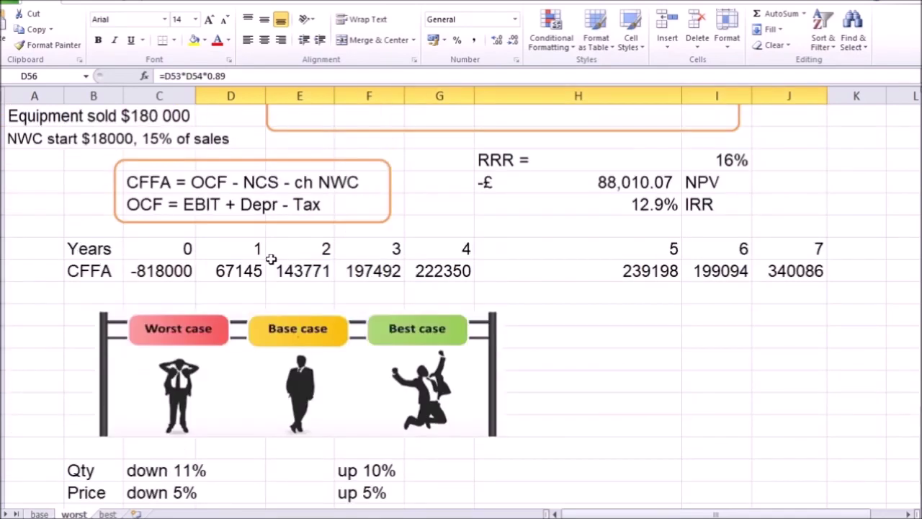
scroll(268, 267, "up", 1)
left_click(238, 78)
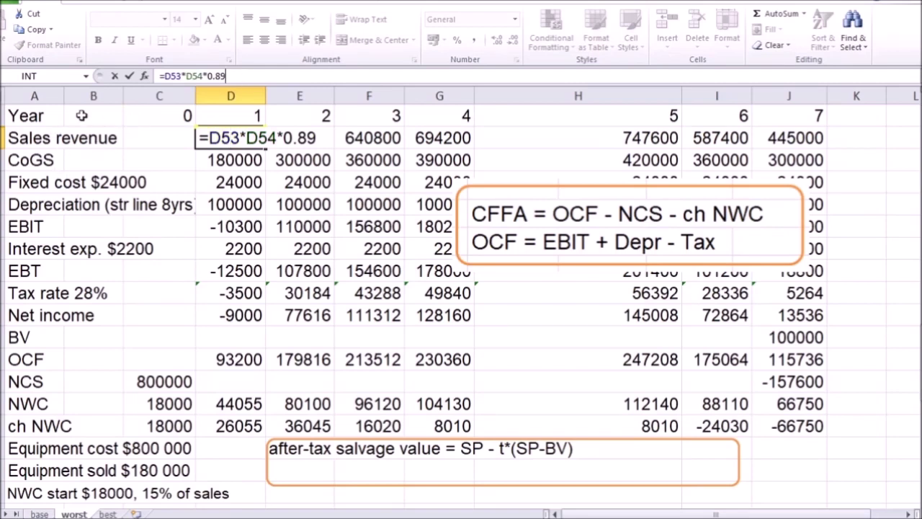
type("*0")
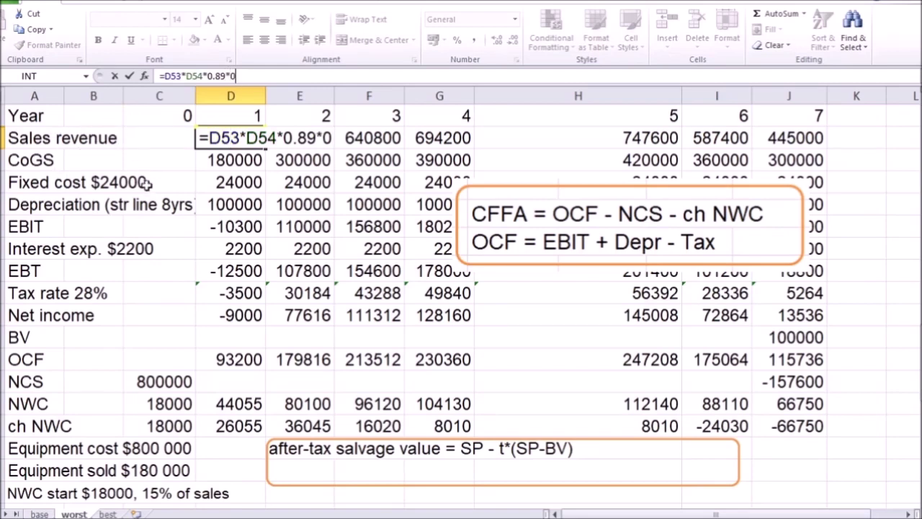
type(".9255")
key("ctrl+Return")
left_click_drag(264, 148, 793, 139)
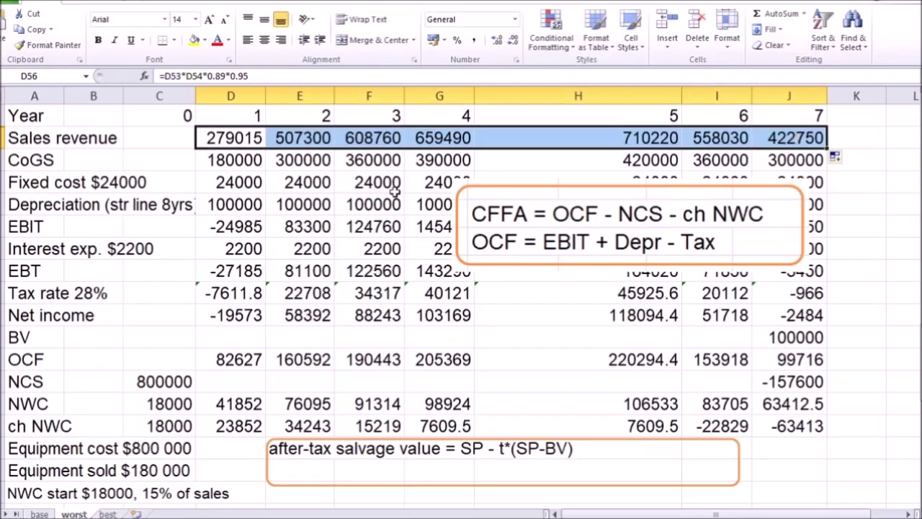
Change the worst sheet's year 1 CoGS in D57 to =D55*D53*1.15 and fill it across to year 7.
left_click(324, 204)
scroll(324, 204, "down", 7)
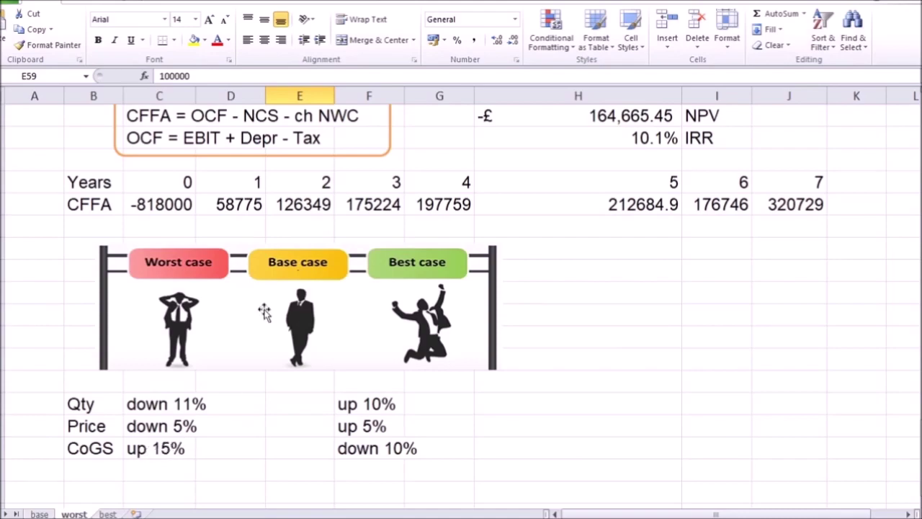
scroll(252, 312, "up", 4)
scroll(249, 310, "up", 2)
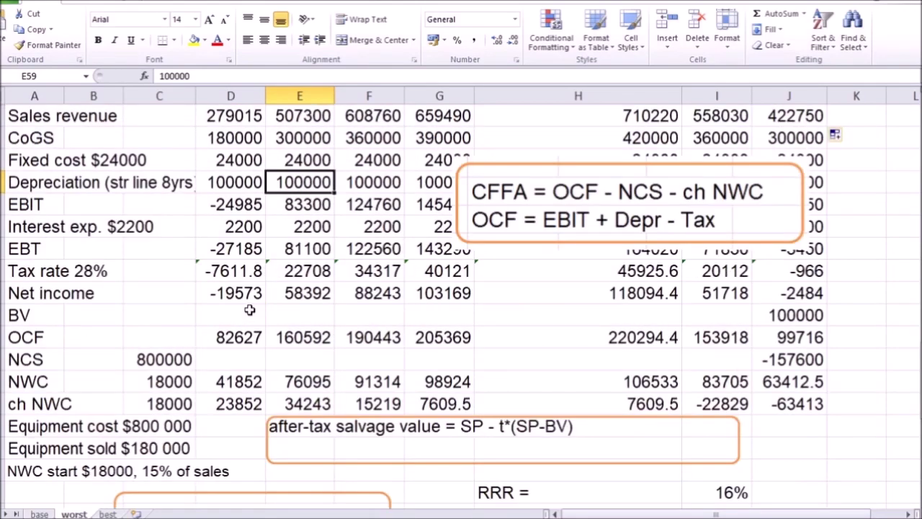
double_click(228, 138)
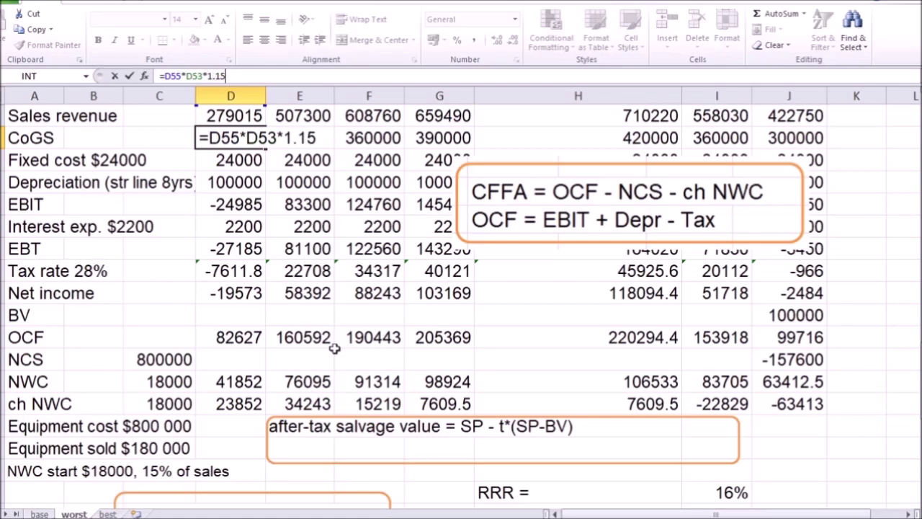
key("Return")
left_click(231, 137)
left_click_drag(266, 149, 802, 142)
Examine the worst-case NPV in H74 and IRR in H75 against the required rate of return in I73.
scroll(375, 260, "down", 3)
left_click(563, 292)
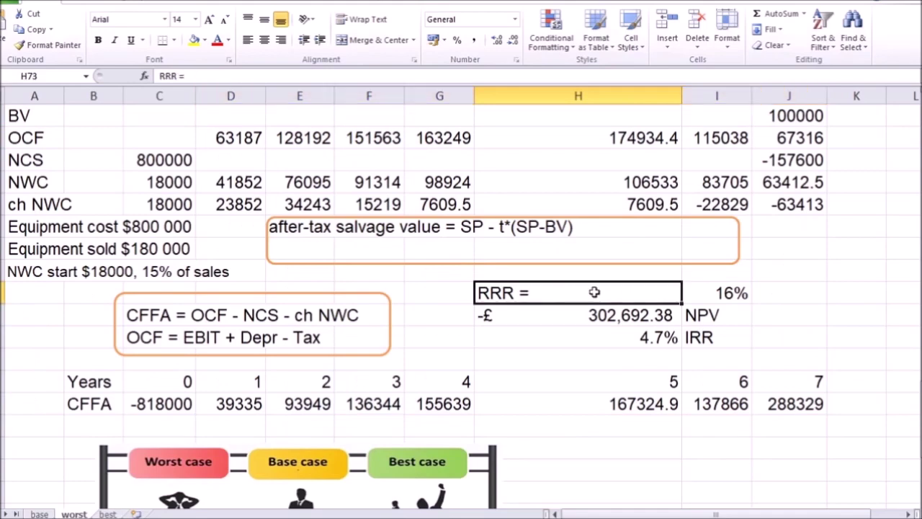
left_click_drag(562, 292, 717, 295)
left_click(713, 315)
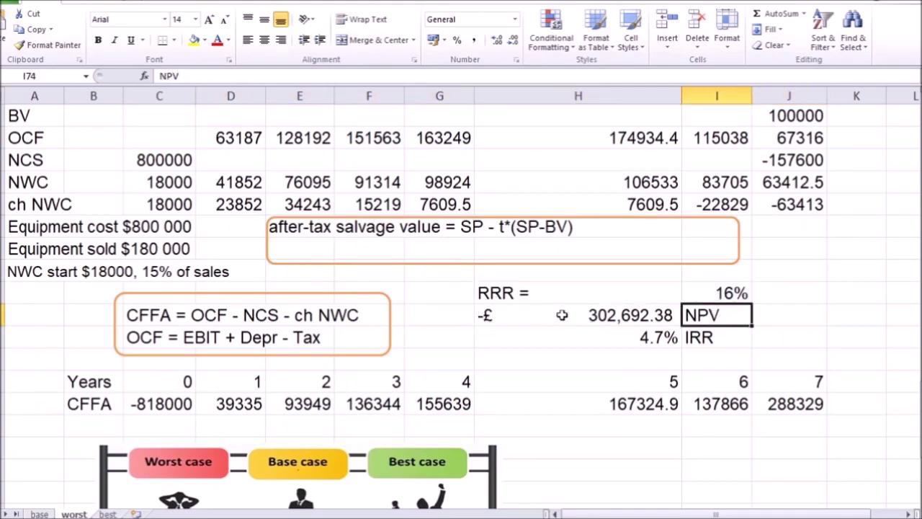
left_click(490, 316)
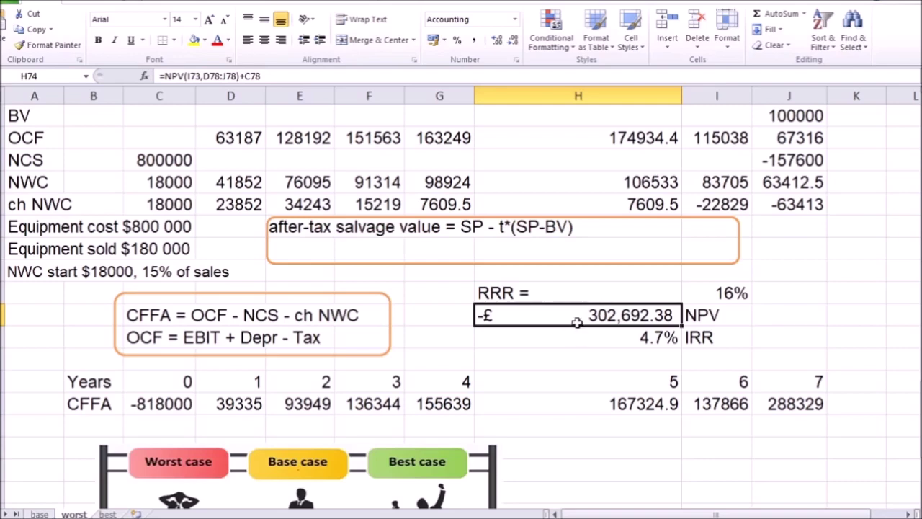
left_click(584, 332)
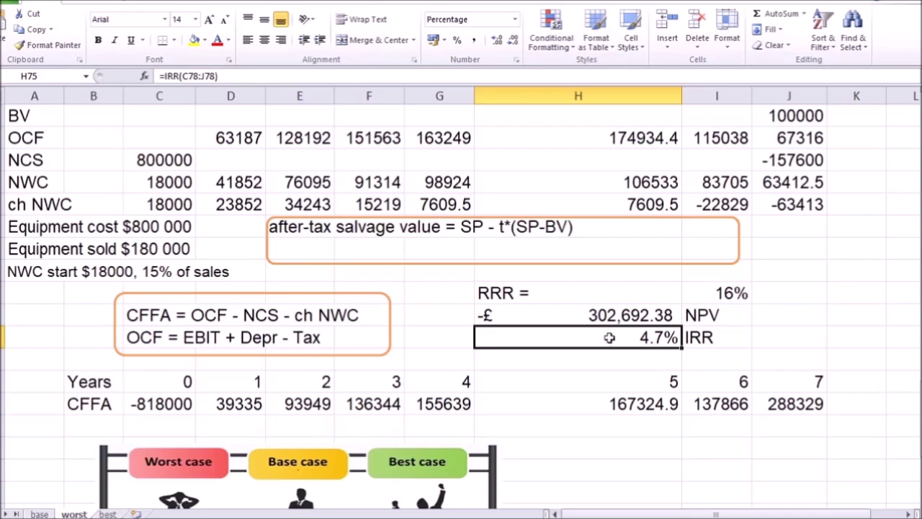
left_click(704, 292)
left_click(601, 292)
left_click(701, 289)
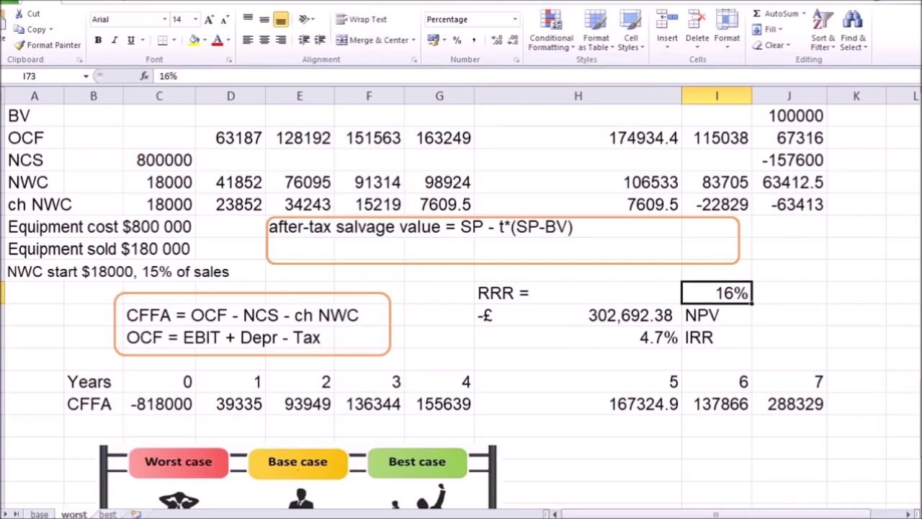
On the best sheet, change the year 1 sales revenue in D56 to =D53*D54*1.1*1.05 and fill it across to year 7.
left_click(107, 514)
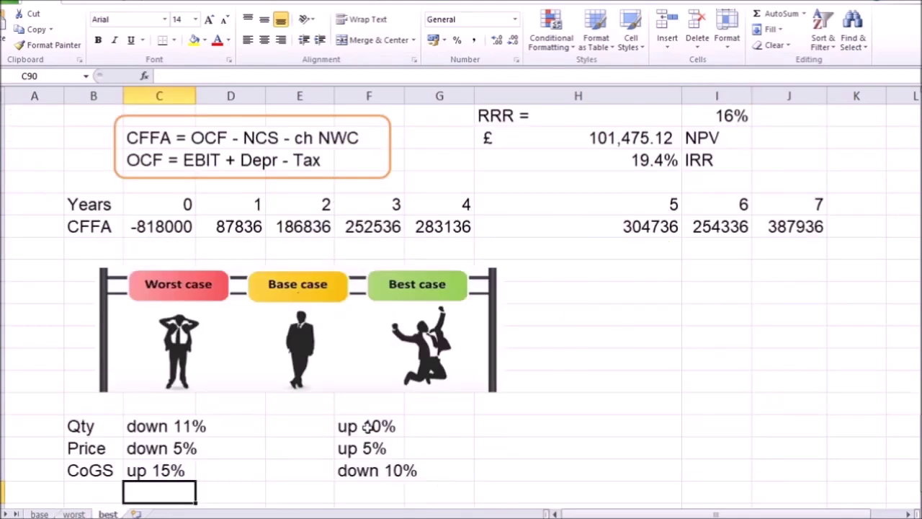
left_click_drag(366, 426, 375, 470)
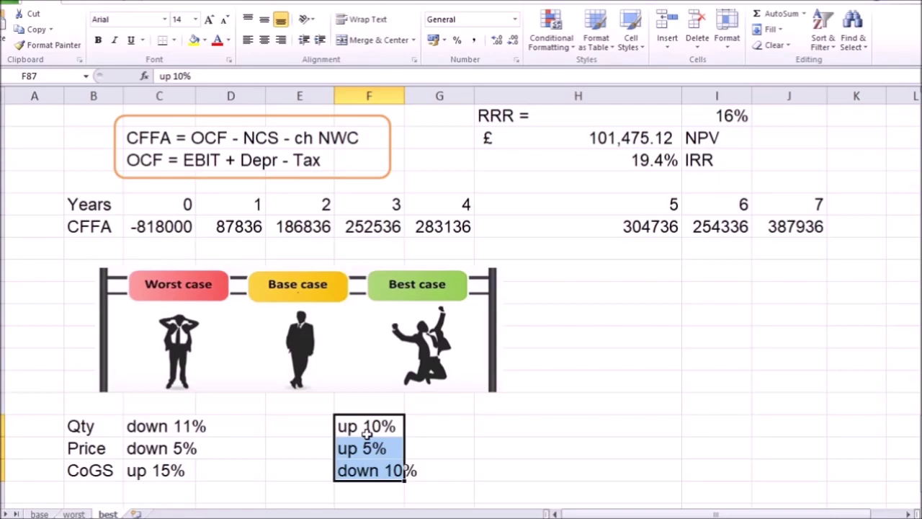
scroll(368, 430, "up", 6)
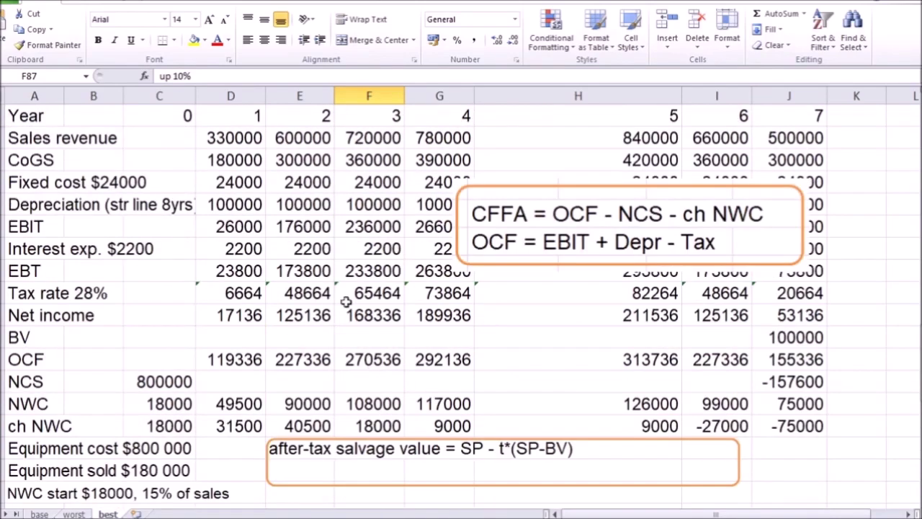
double_click(238, 139)
scroll(713, 356, "up", 1)
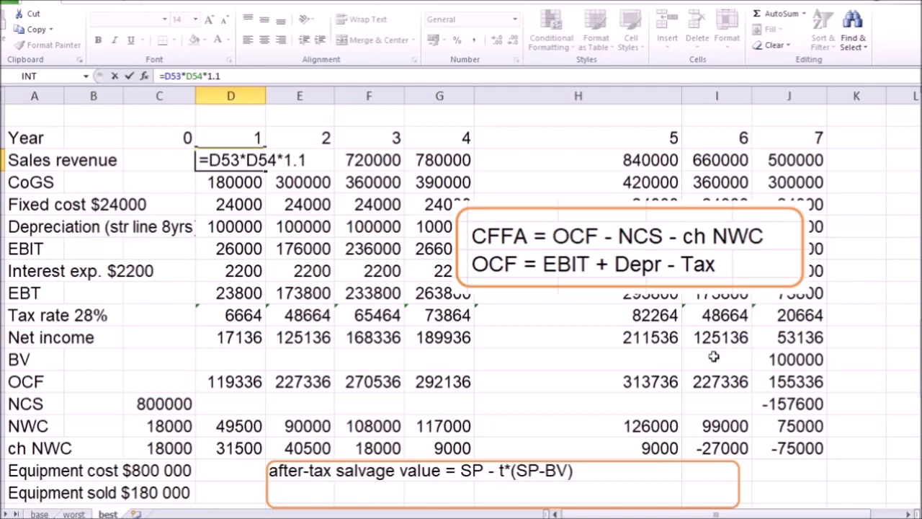
type("*1.1*1.05")
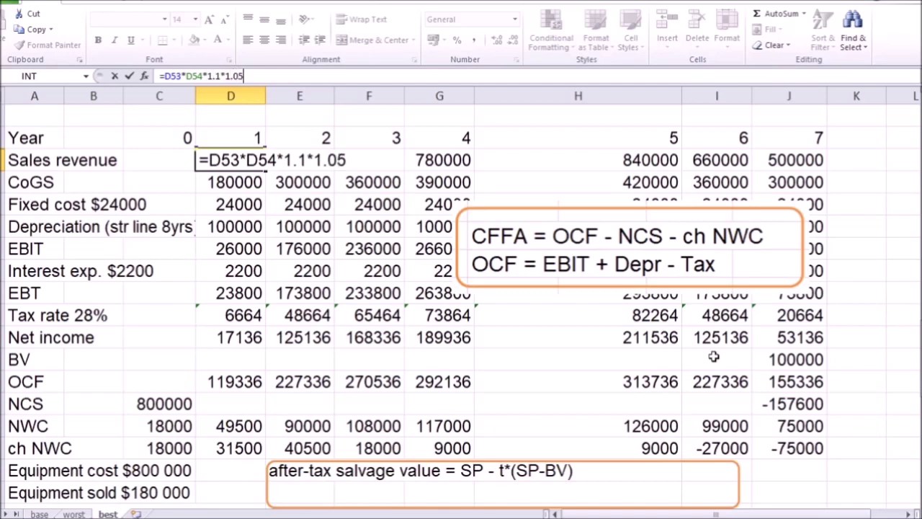
key("Return")
left_click_drag(230, 160, 792, 169)
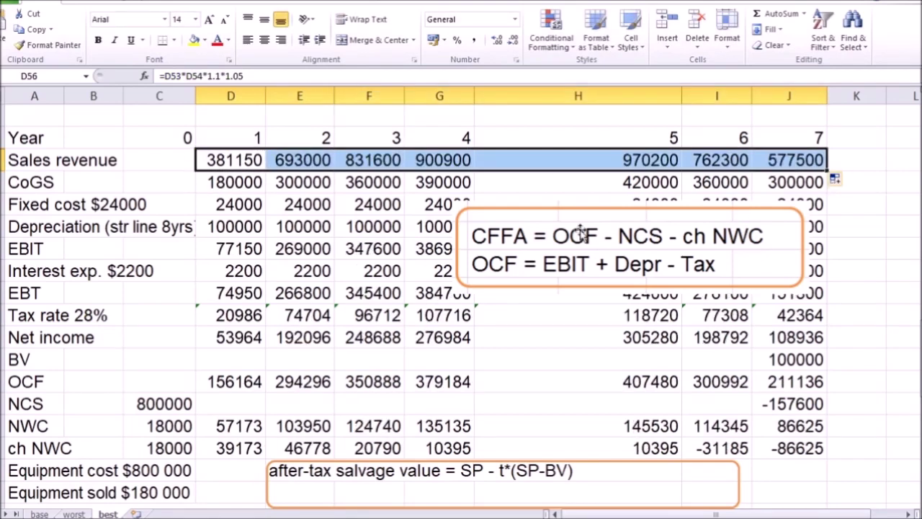
Change the best sheet's year 1 CoGS in D57 to =D55*D53*0.9 and fill it across to year 7.
left_click(234, 180)
type("=D55*D53")
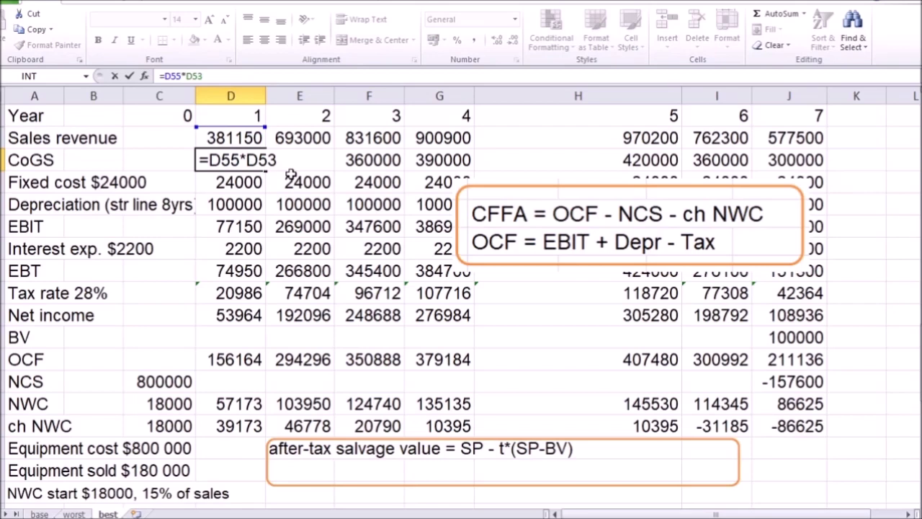
type("*0.9")
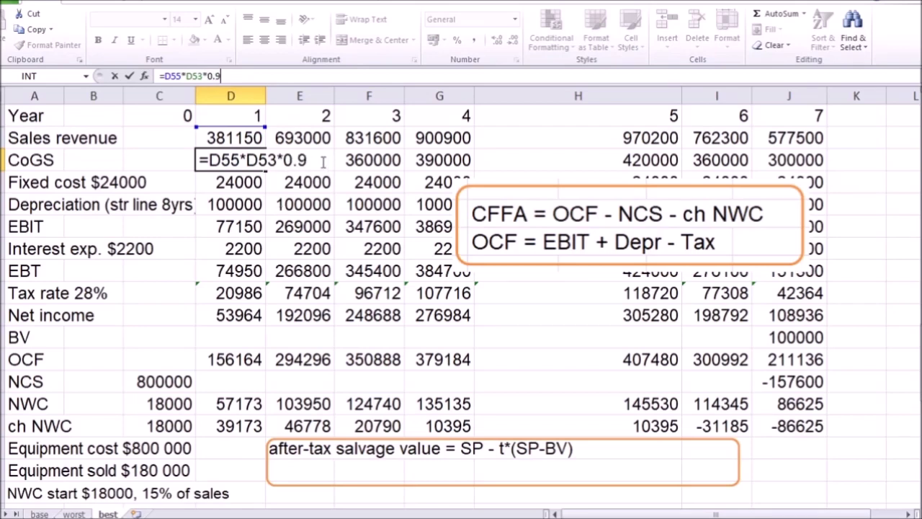
key("Return")
left_click(264, 164)
left_click_drag(264, 164, 821, 171)
Examine the NPV and IRR on the best sheet, compare them with the base sheet, and go to the base sheet's Sensitivity analysis section.
scroll(700, 309, "down", 3)
left_click(648, 314)
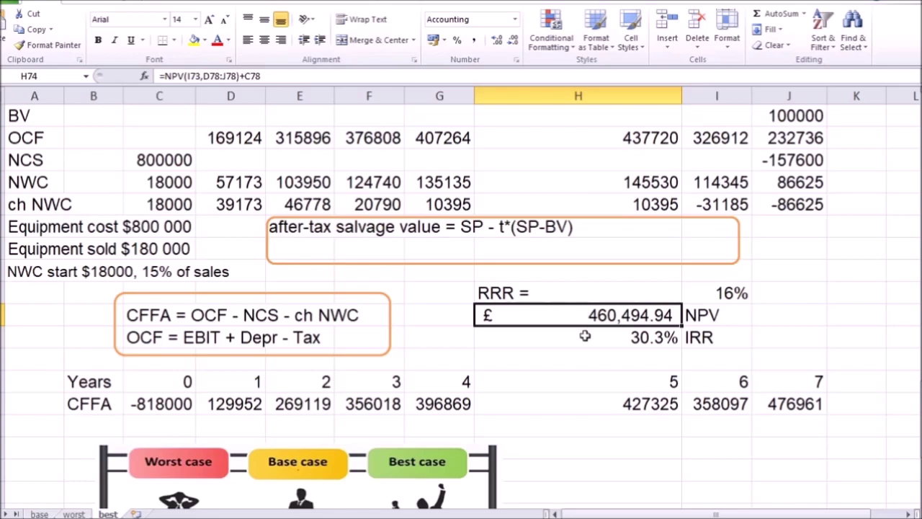
left_click(585, 337)
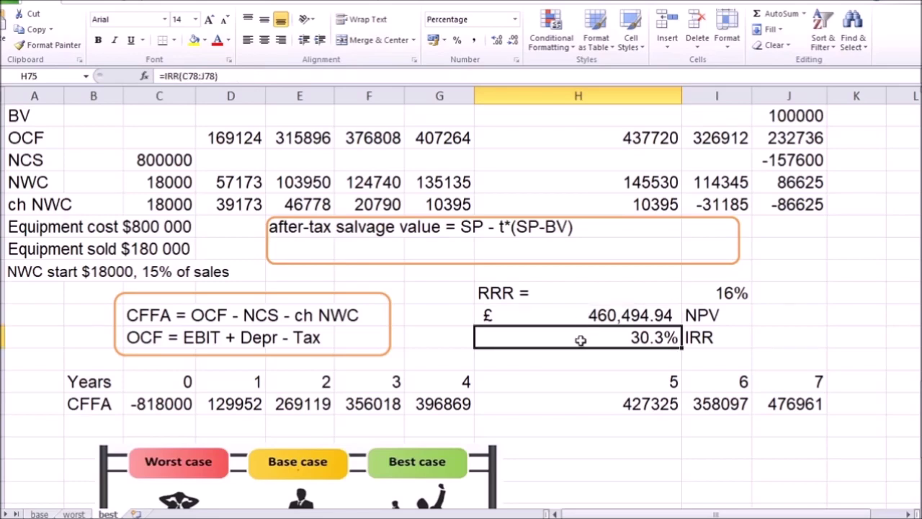
key("ctrl+Page_Up")
key("ctrl+Page_Up")
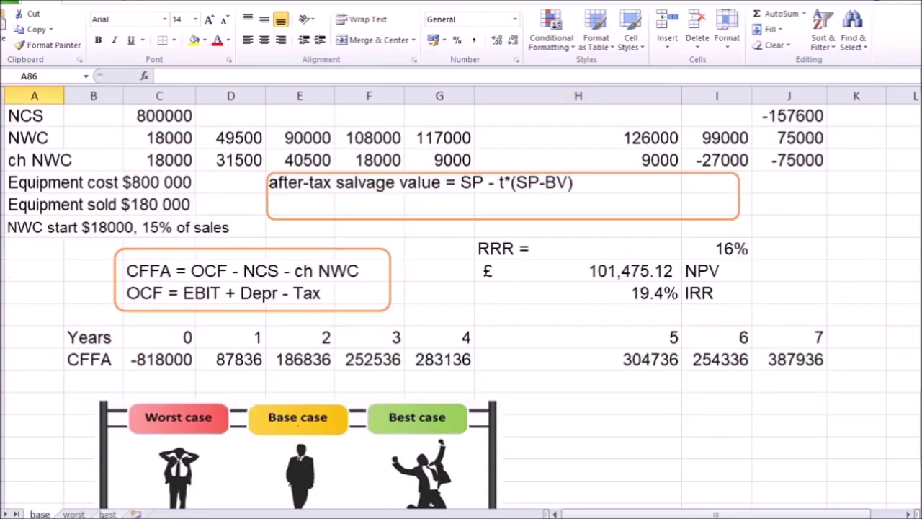
left_click(107, 514)
scroll(256, 431, "down", 4)
key("ctrl+Page_Up")
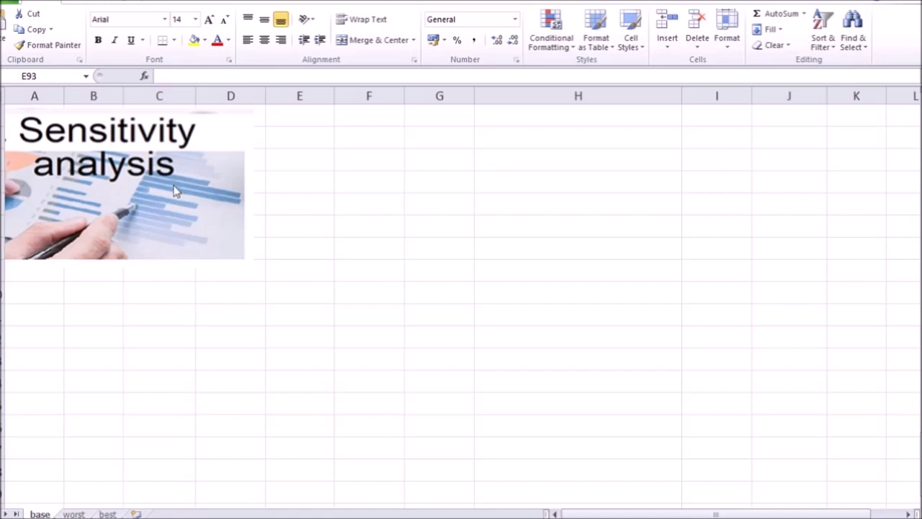
On the base sheet, enter the heading Fixed costs in E92 with the values 19000, 24000 and 29000 in E93:E95.
left_click(303, 113)
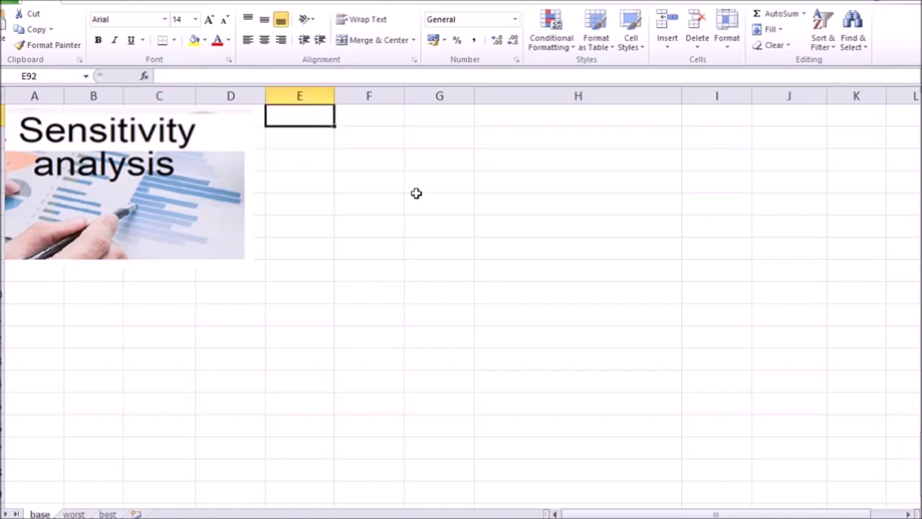
type("Fixed costs")
key("Return")
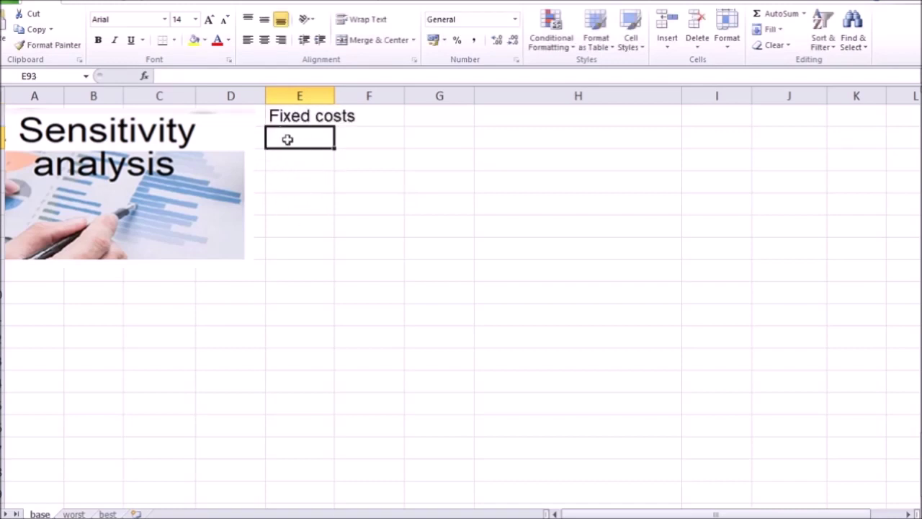
scroll(293, 177, "up", 8)
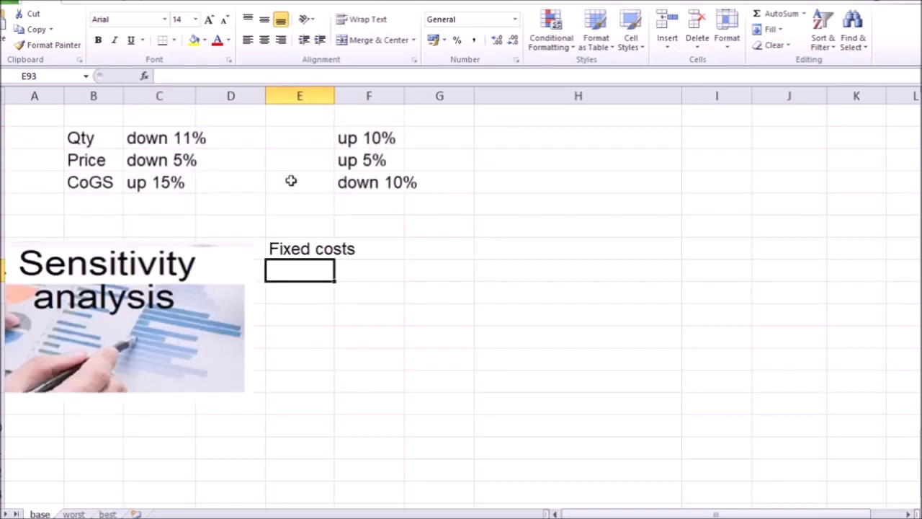
scroll(250, 191, "up", 1)
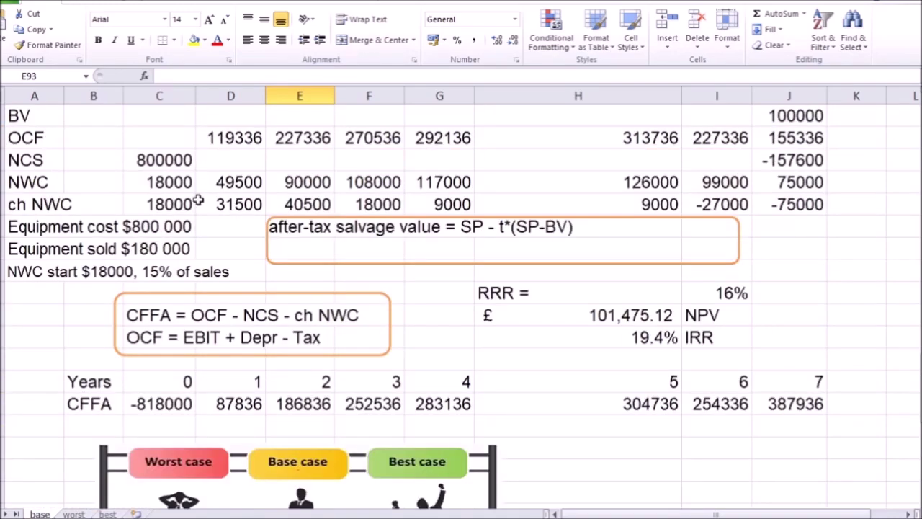
scroll(343, 226, "down", 9)
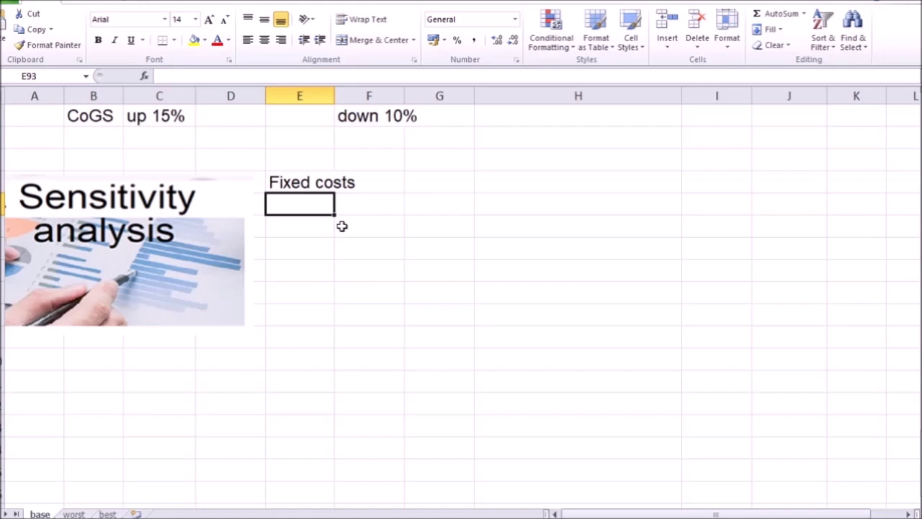
type("19000")
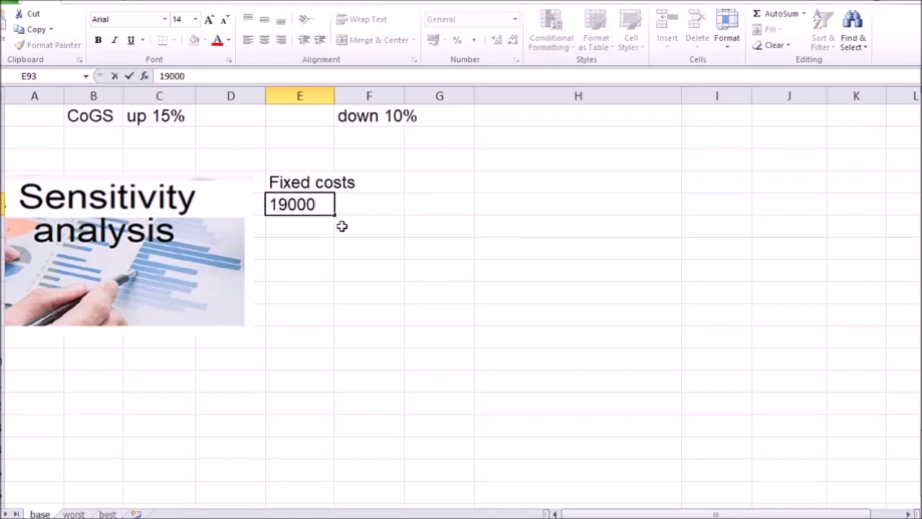
key("Return")
type("24000")
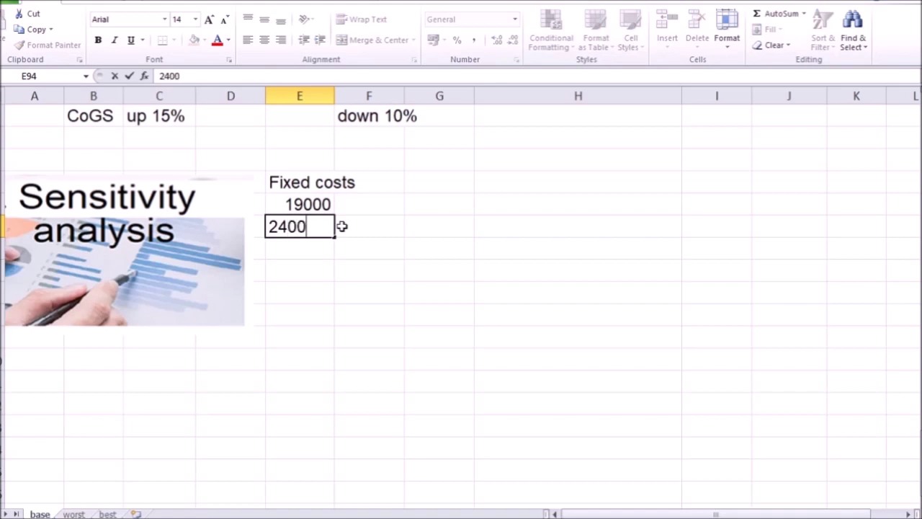
key("Return")
type("29000")
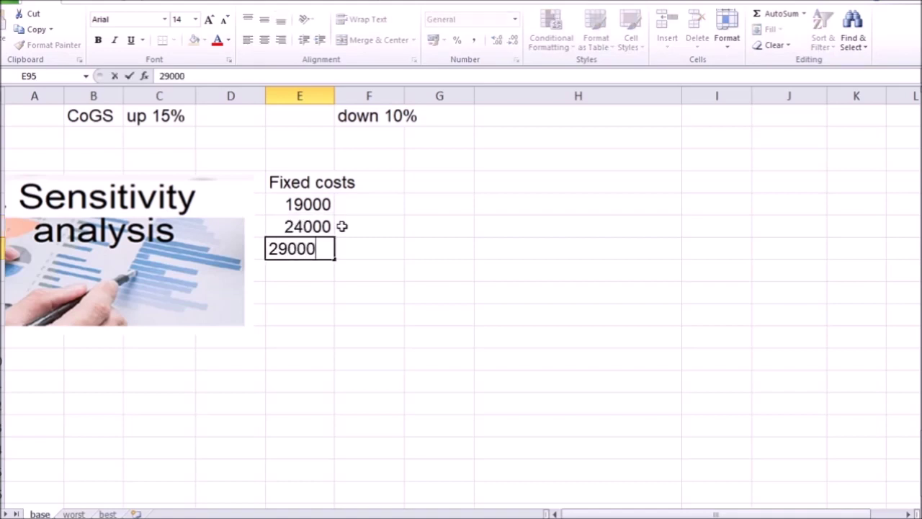
key("Return")
Add the headings NPV in F92 and IRR in G92 beside the Fixed costs column.
type("NPV")
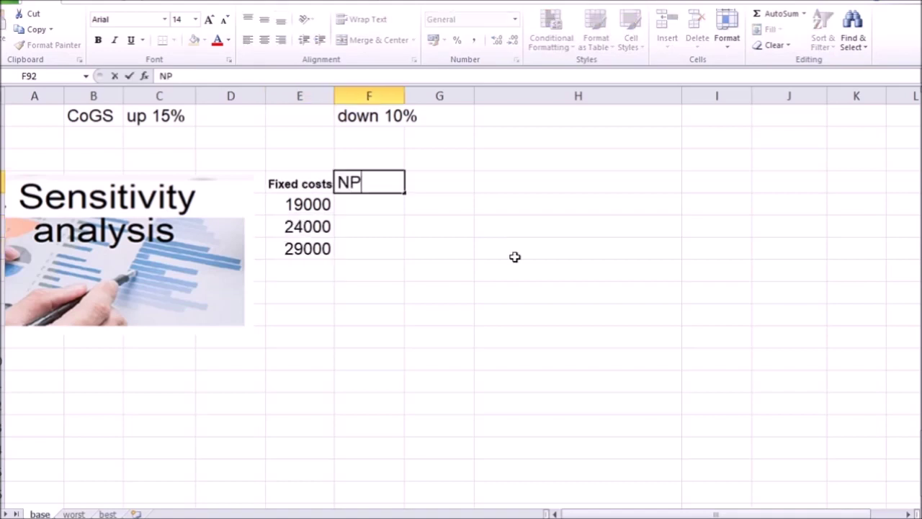
key("Return")
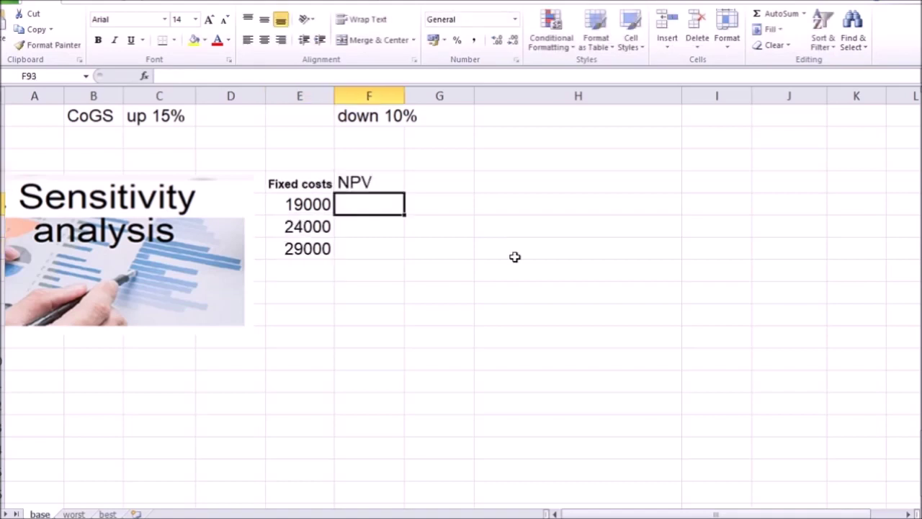
left_click(436, 184)
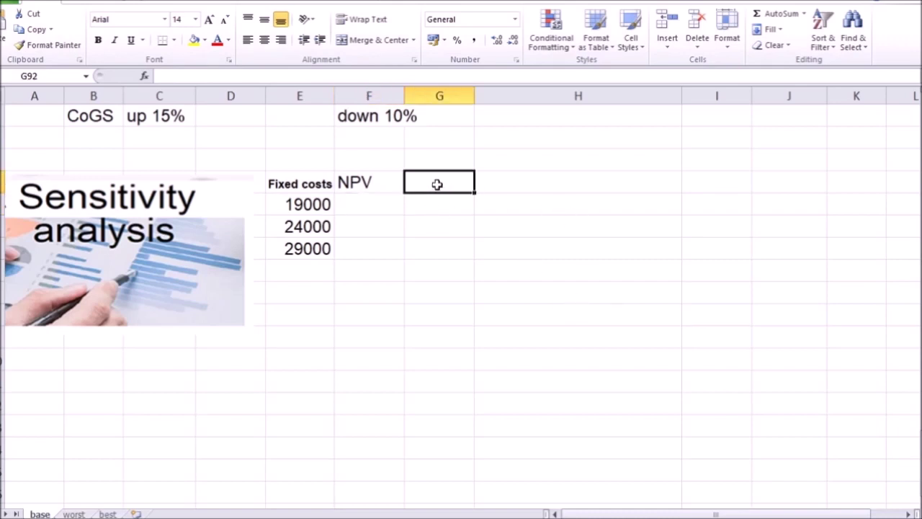
type("IRR")
key("Return")
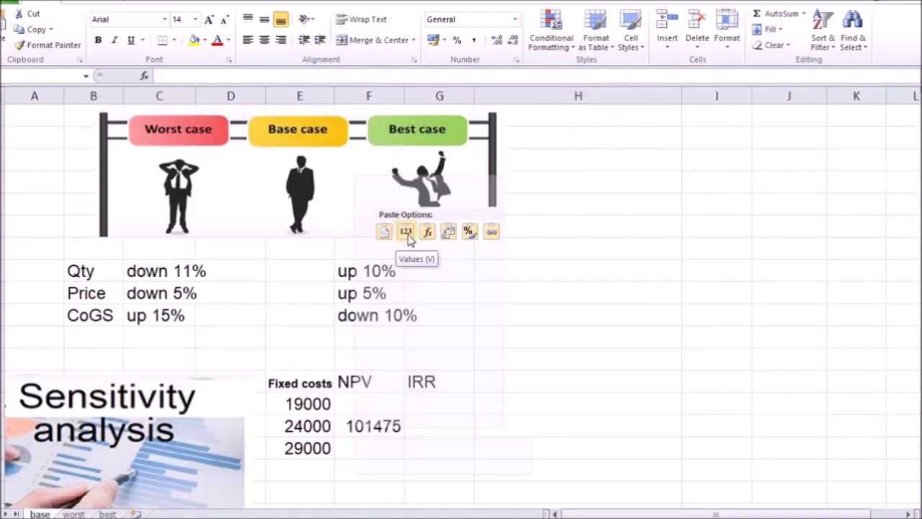
Paste the base NPV and IRR as values into F94 and G94, and format G94 as a percentage with one decimal.
left_click(406, 232)
left_click(438, 428)
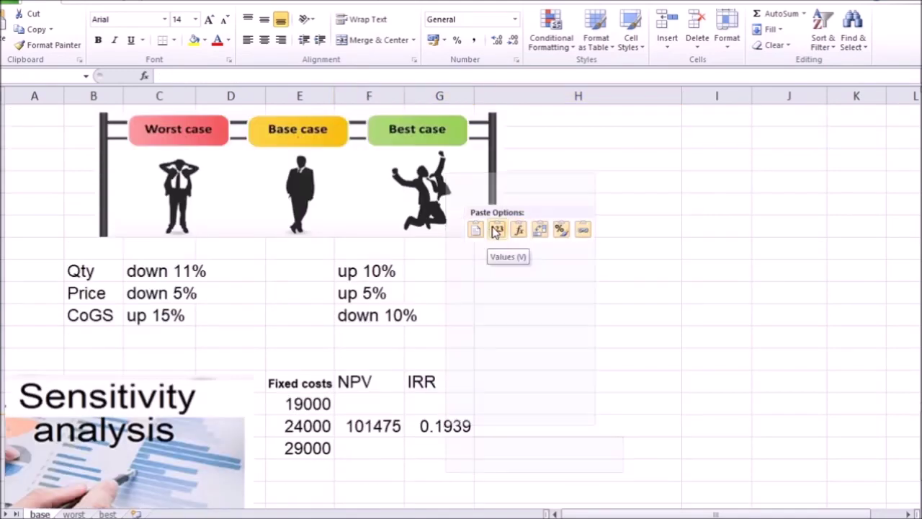
left_click(493, 229)
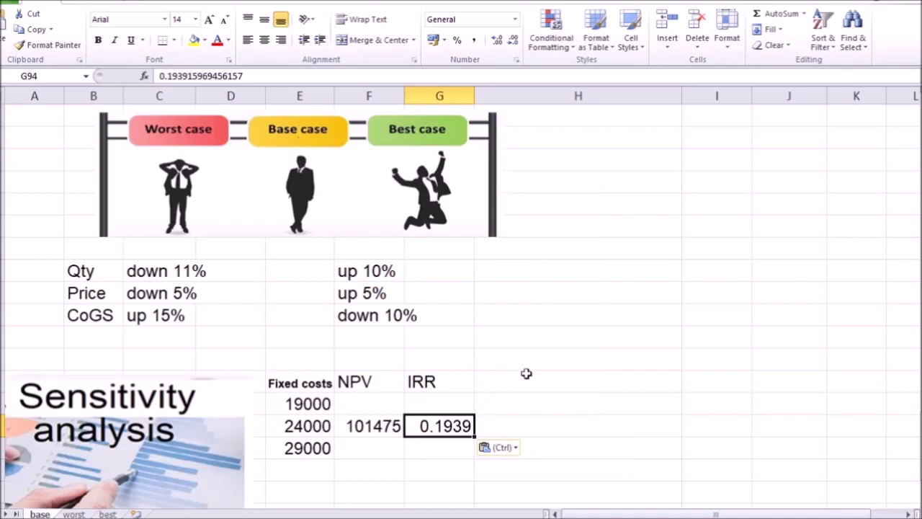
left_click(457, 39)
left_click(497, 40)
Set the base sheet's year 1 fixed cost in D58 to 19000 and fill it across to year 7.
left_click(303, 404)
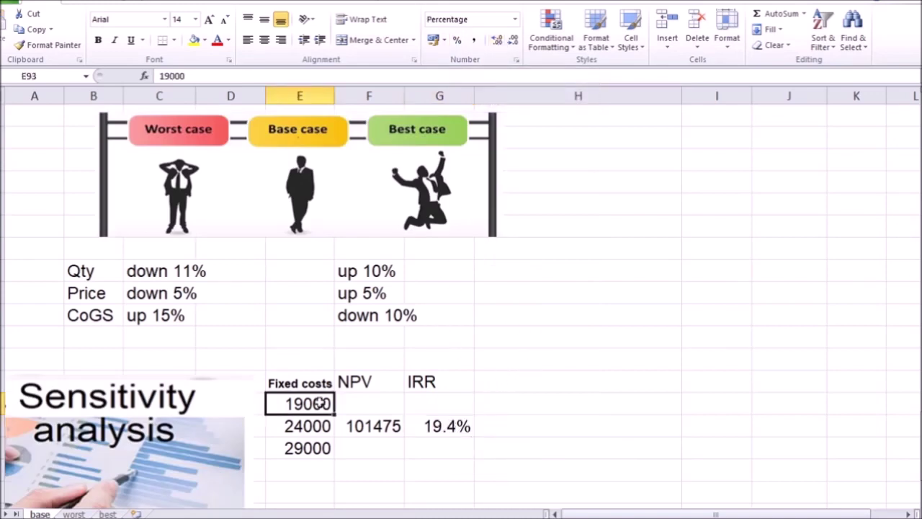
scroll(311, 218, "up", 8)
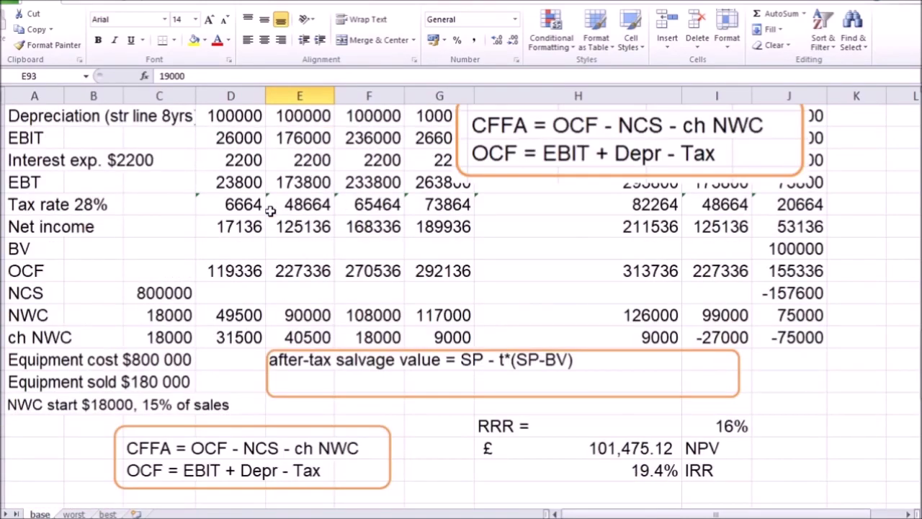
left_click(232, 161)
type("19000")
key("Return")
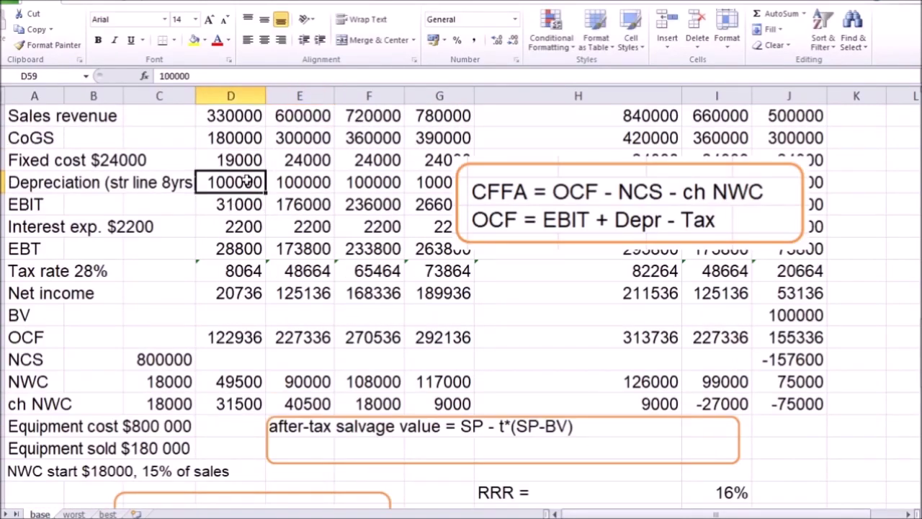
left_click(255, 165)
left_click_drag(267, 172, 800, 178)
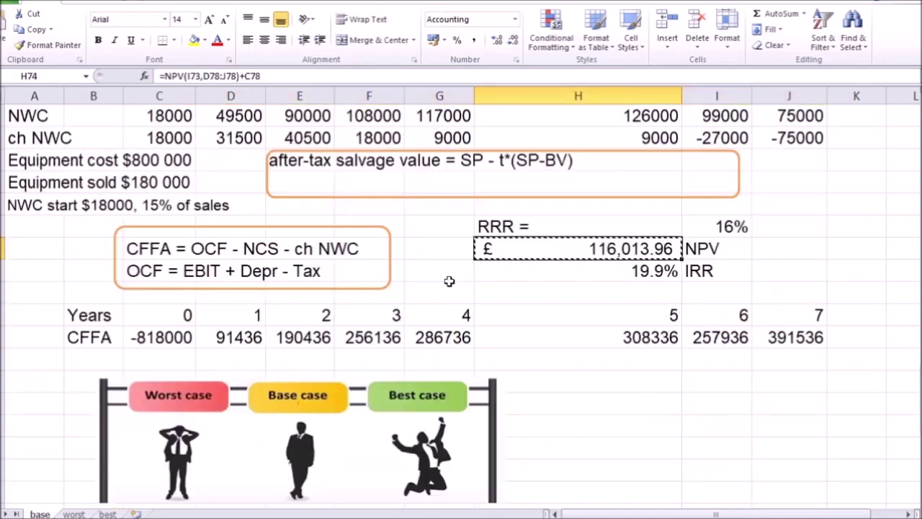
Copy the NPV from H74 and the IRR from H75 as values into F93 and G93, the 19000 row.
scroll(449, 281, "down", 4)
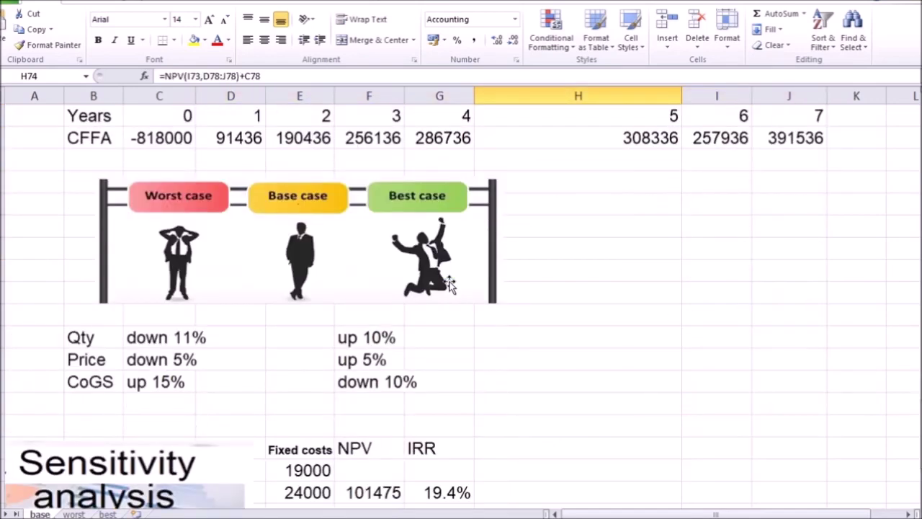
right_click(368, 404)
left_click(419, 205)
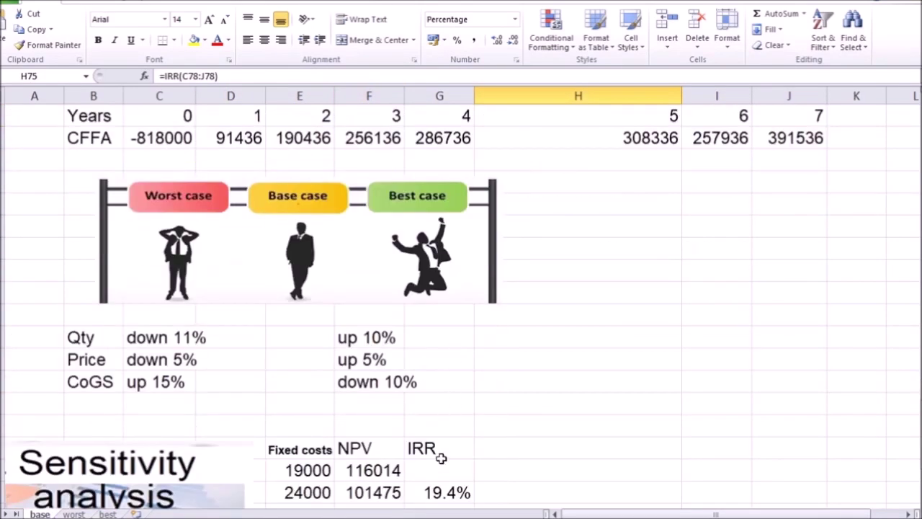
right_click(441, 468)
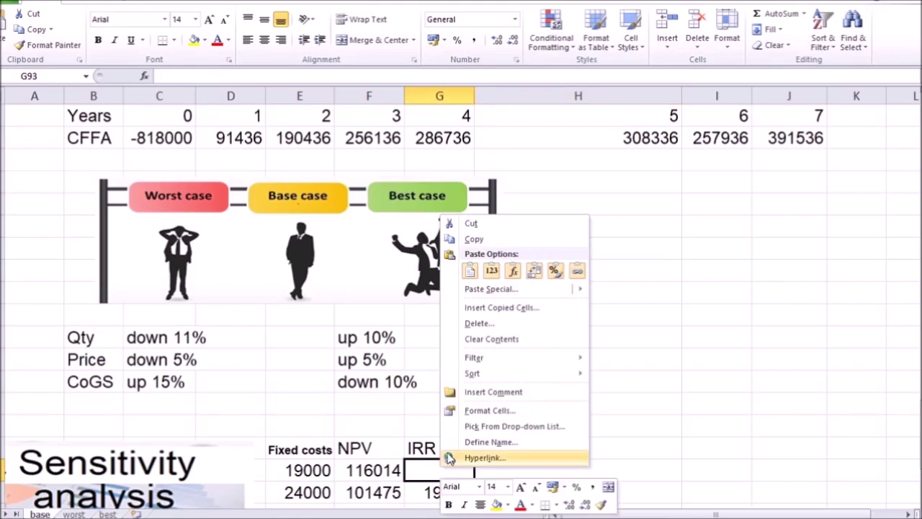
left_click(493, 271)
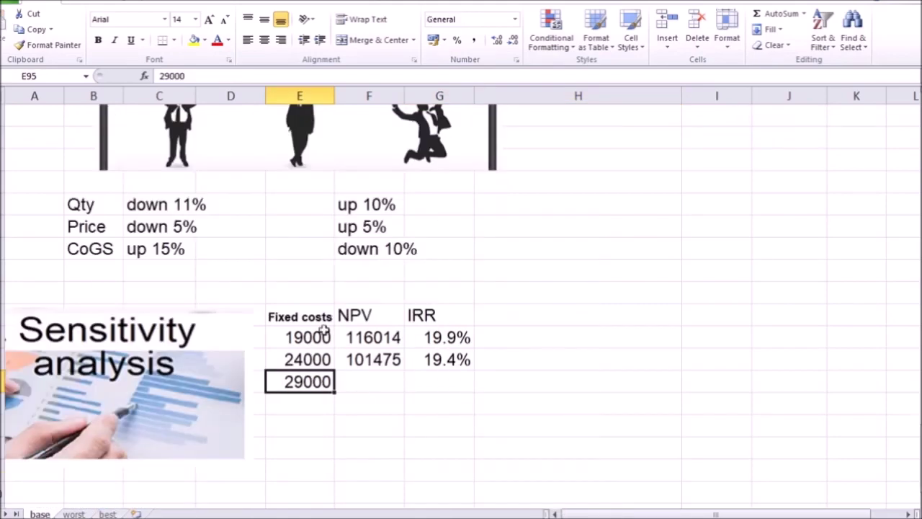
Change the year 1 fixed cost in D58 to 29000 and fill it across to year 7.
scroll(324, 332, "up", 10)
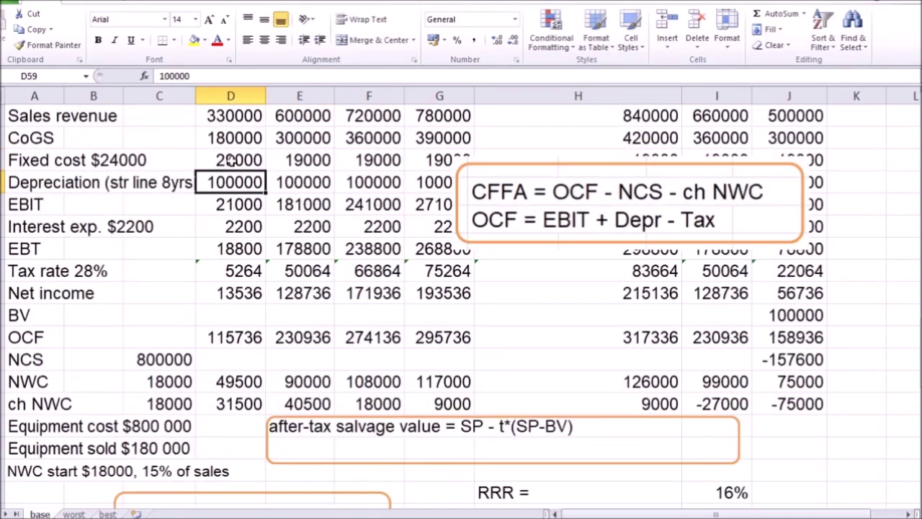
left_click(229, 160)
left_click_drag(264, 171, 793, 162)
Copy the NPV from H74 and the IRR from H75 as values into F95 and G95, the 29000 row.
scroll(504, 288, "down", 4)
left_click(613, 248)
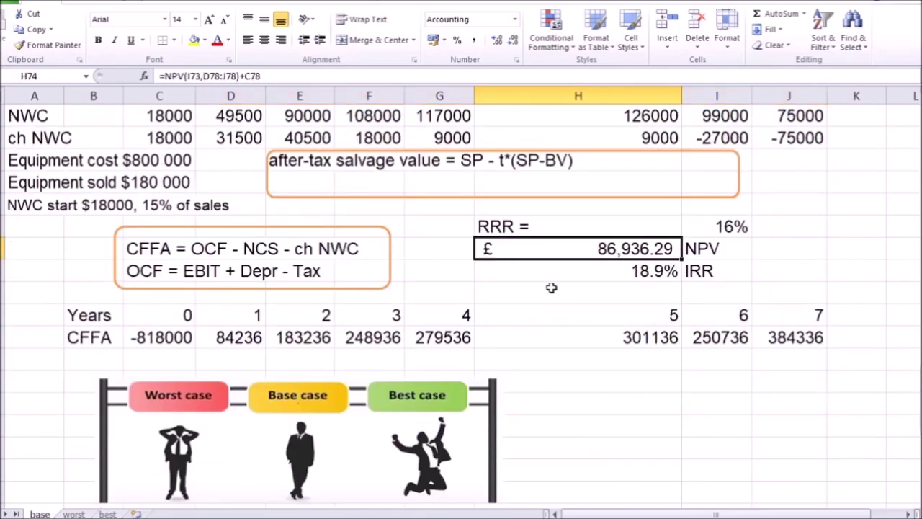
scroll(505, 303, "down", 3)
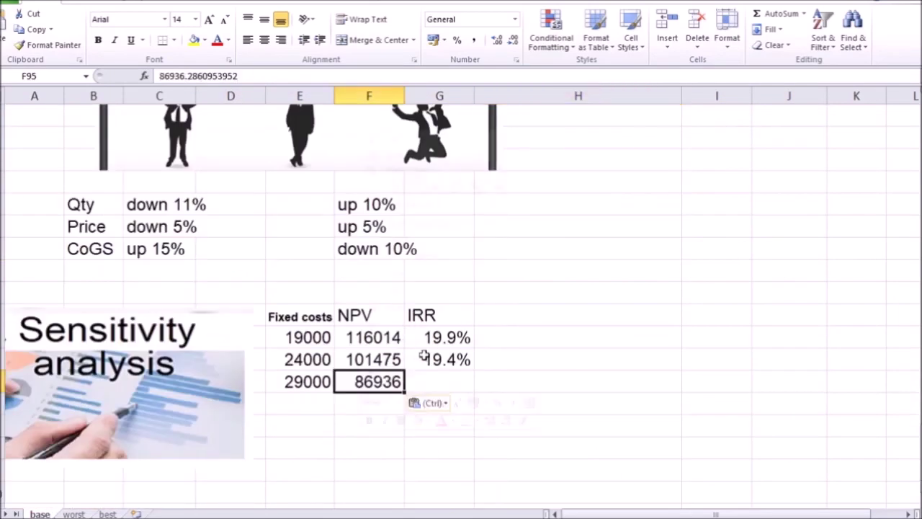
left_click(440, 379)
scroll(497, 353, "up", 1)
right_click(441, 452)
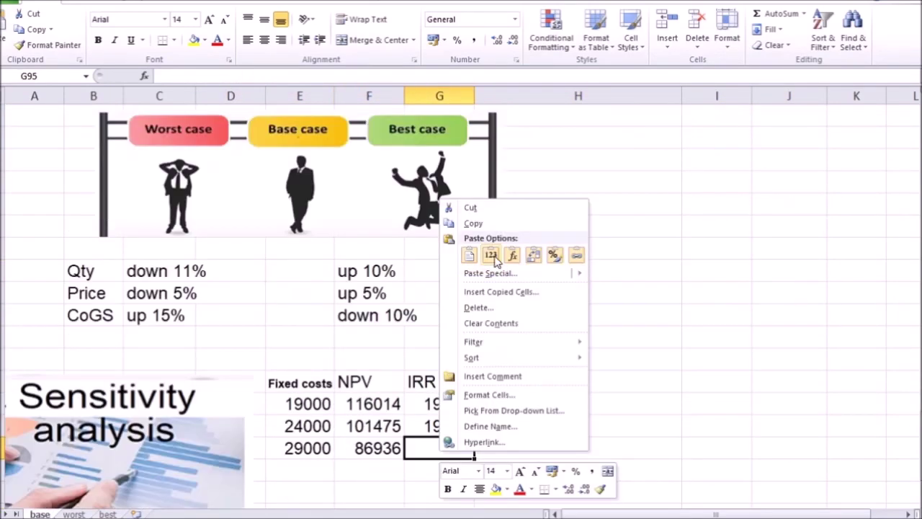
left_click(492, 256)
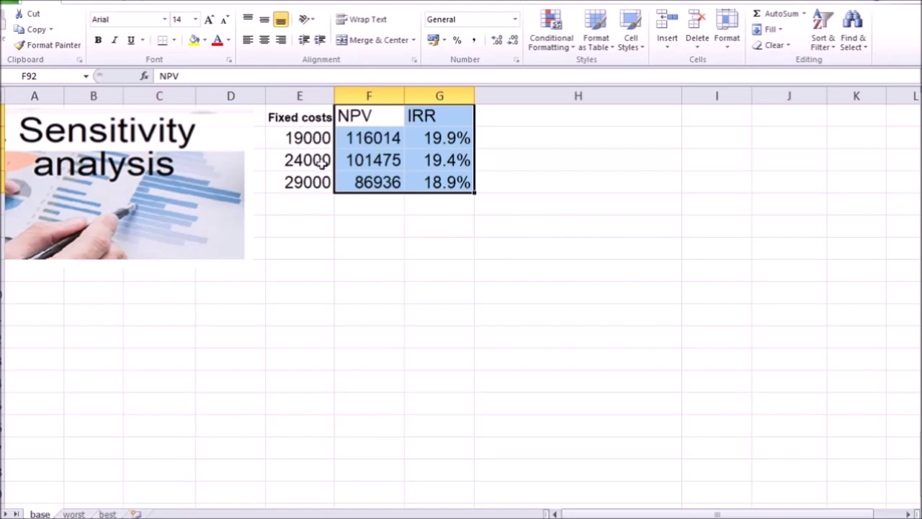
Insert a line chart of the NPV and IRR data in F92:G95 and move it beside the sensitivity table.
left_click(90, 3)
left_click(282, 31)
left_click(282, 94)
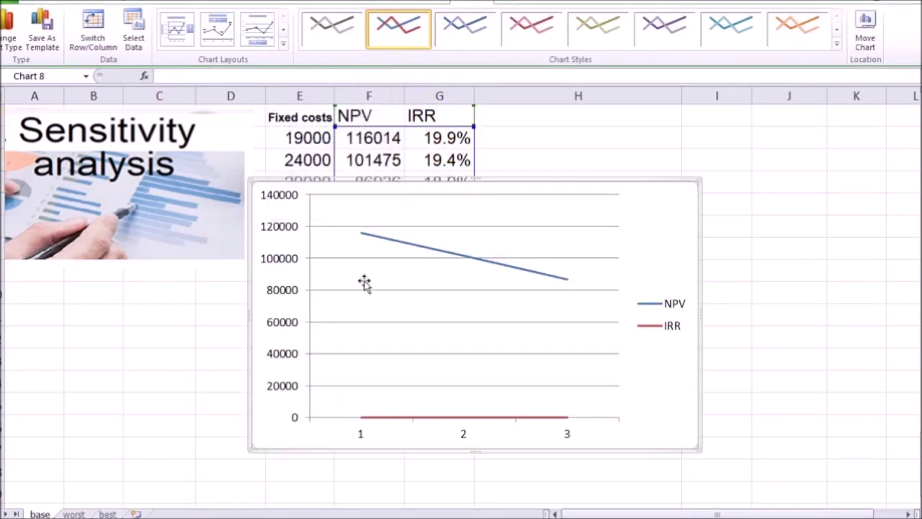
left_click_drag(648, 236, 841, 198)
Shift the chart clear of the table and plot its IRR series on the secondary axis.
left_click(731, 380)
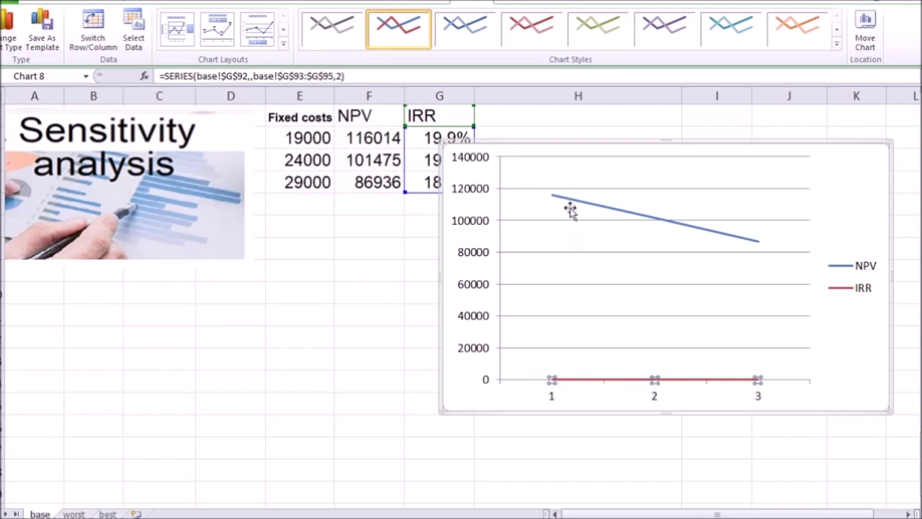
left_click_drag(597, 385, 626, 380)
right_click(626, 380)
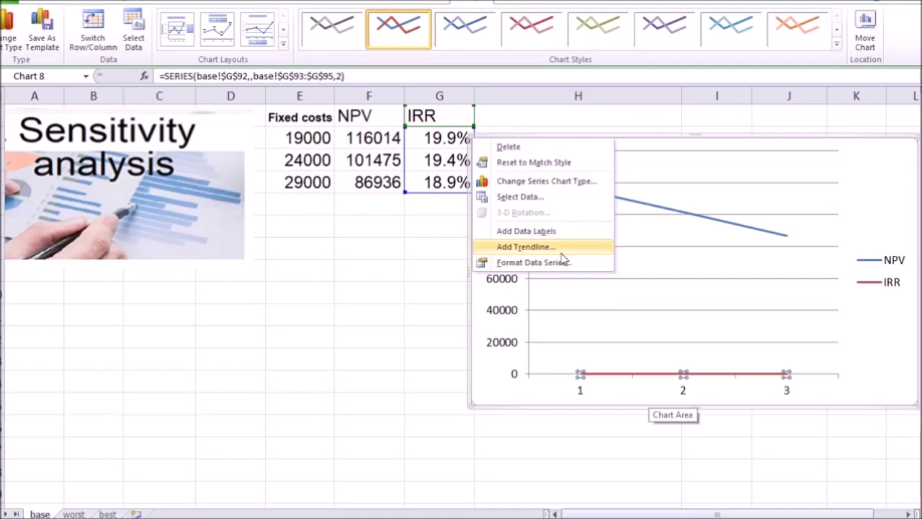
left_click(534, 262)
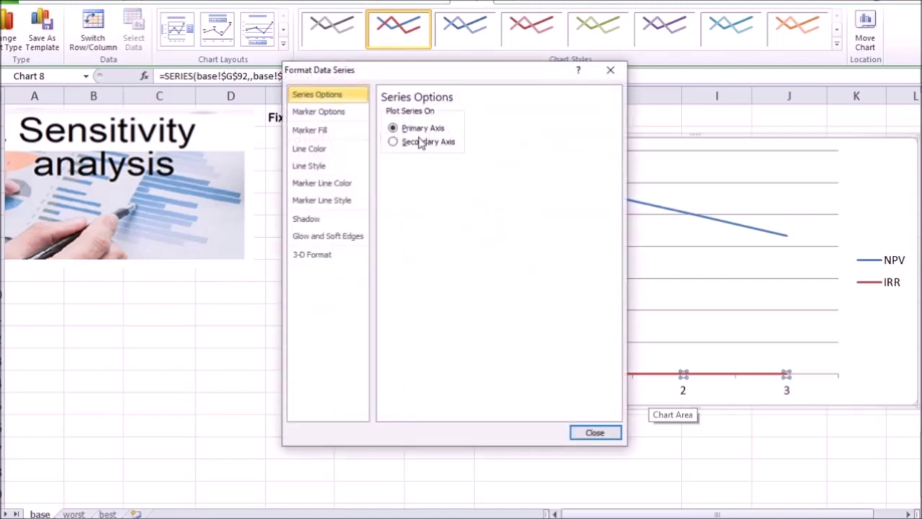
left_click(416, 141)
left_click(595, 432)
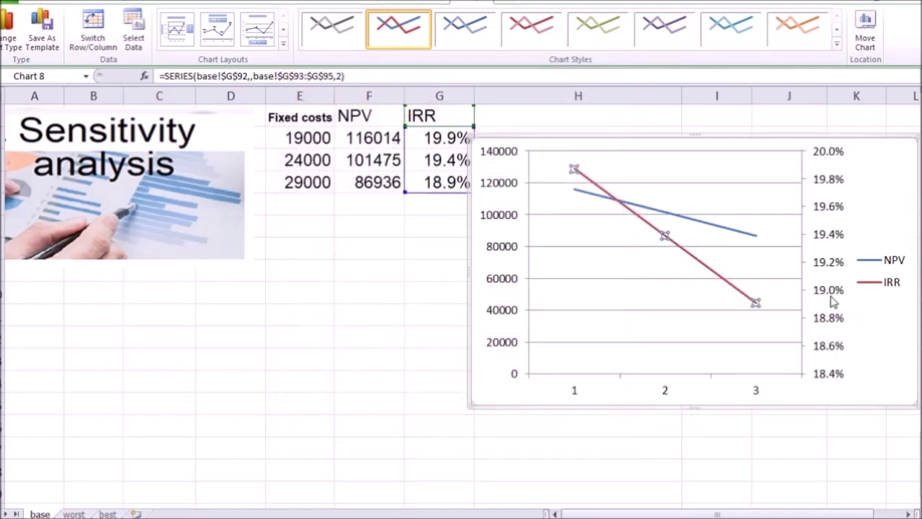
left_click(896, 349)
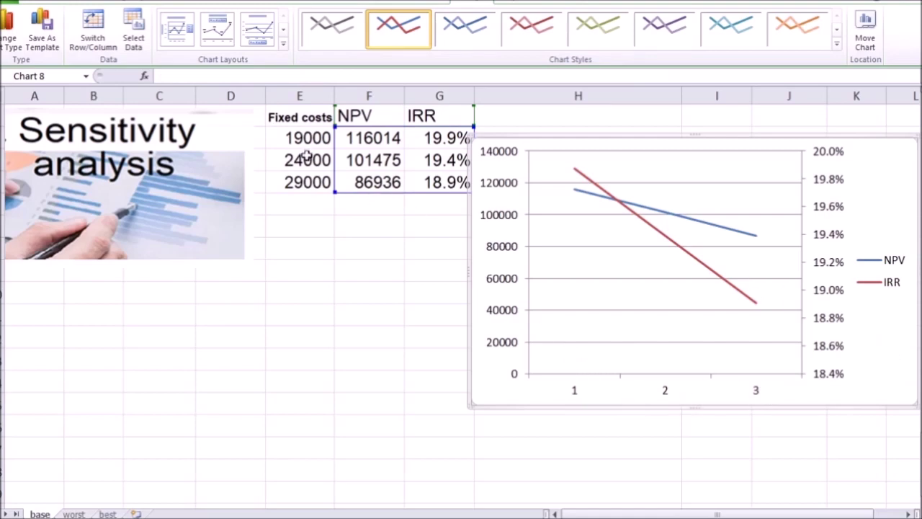
Use the fixed costs in E93:E95 as the chart's horizontal axis labels.
right_click(611, 329)
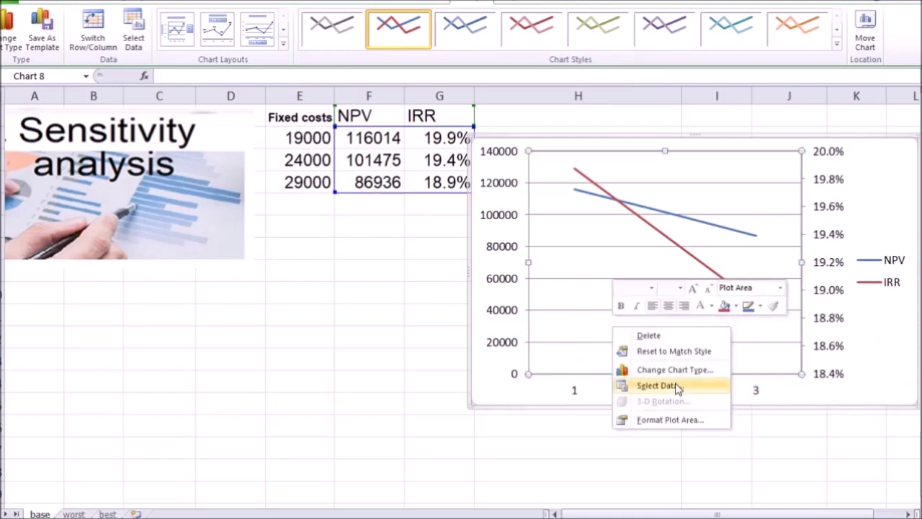
left_click(650, 383)
left_click(557, 231)
left_click_drag(302, 138, 302, 182)
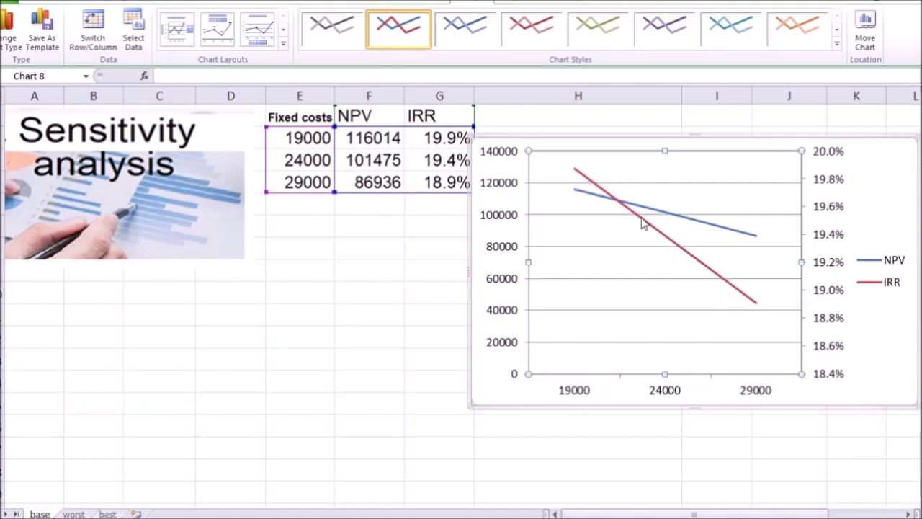
key("Escape")
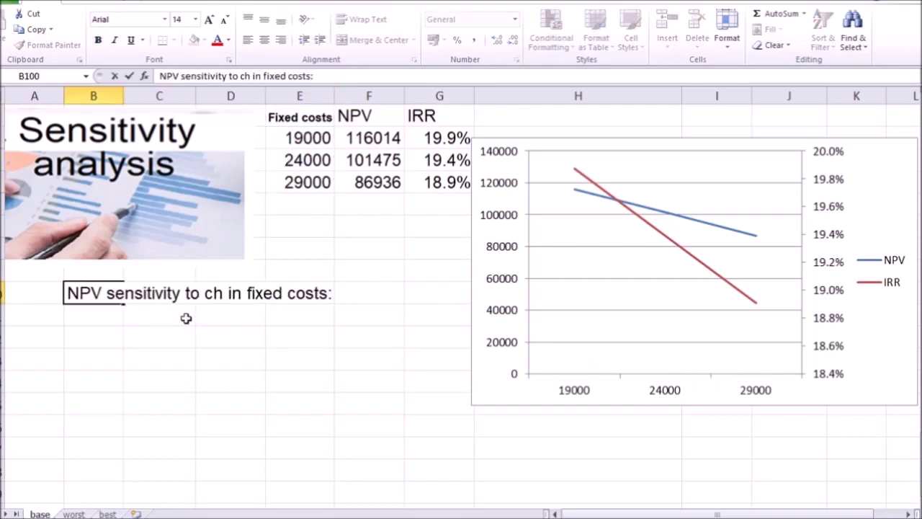
Enter the label "NPV sensitivity to ch in fixed costs:" in B100 and the formula =(F93-F94)/(E93-E94) in B101, shown with two decimals.
key("Return")
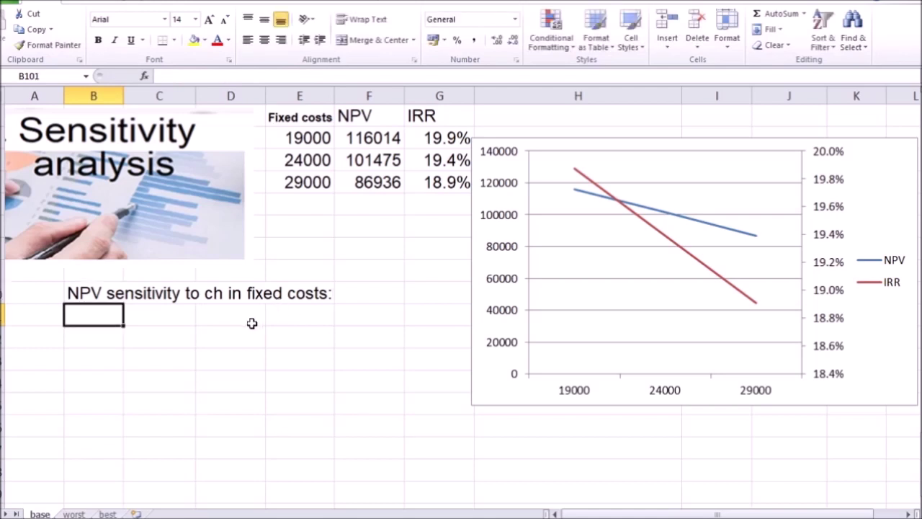
type("=(")
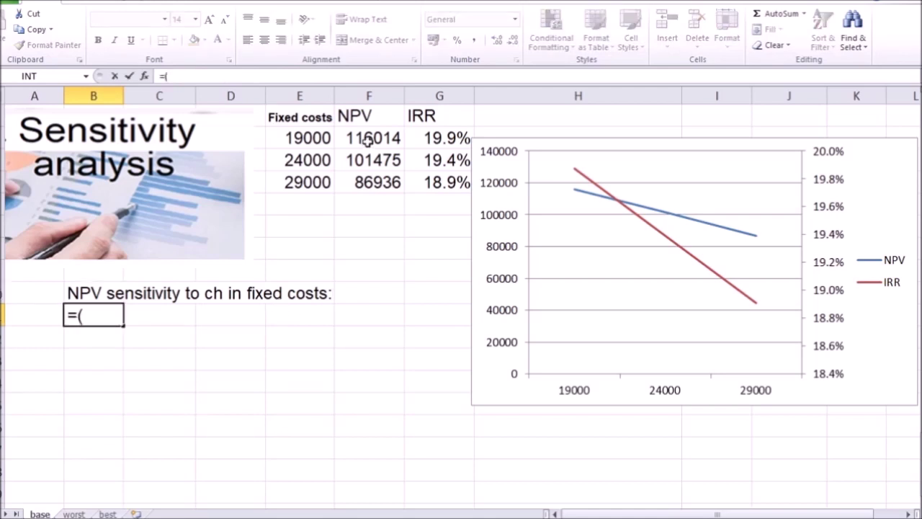
left_click(367, 141)
type("-")
left_click(364, 160)
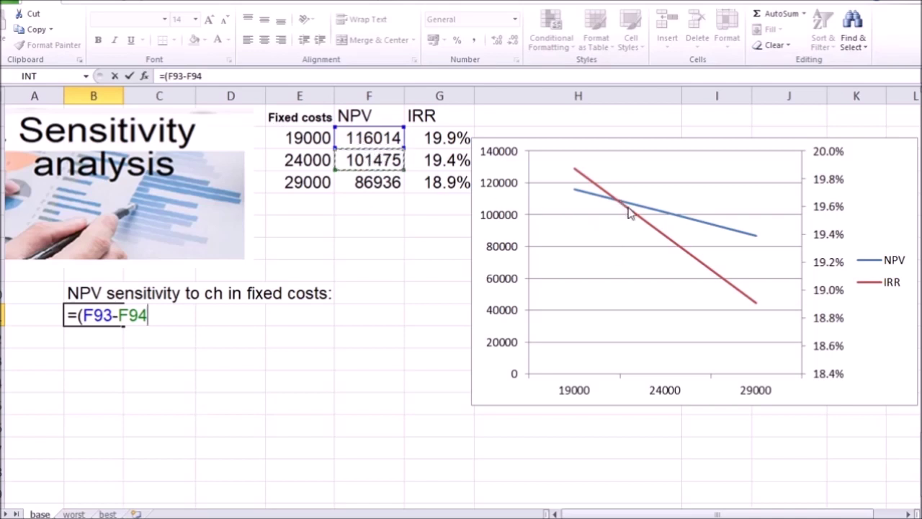
type(")/(")
left_click(309, 141)
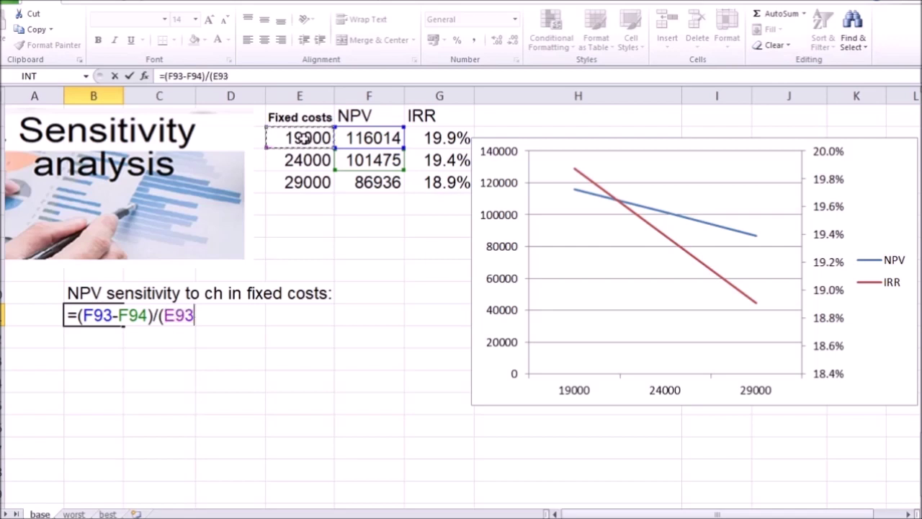
type("-")
left_click(308, 160)
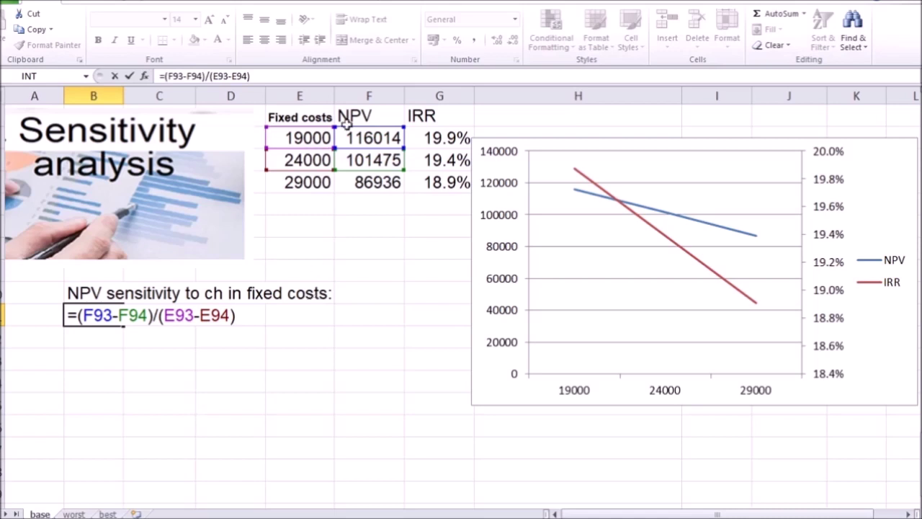
key("Return")
left_click(93, 317)
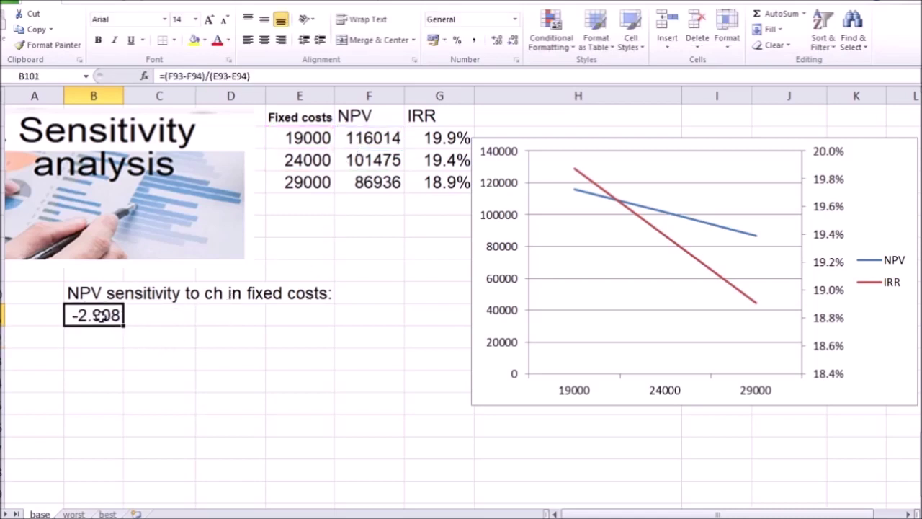
left_click(512, 40)
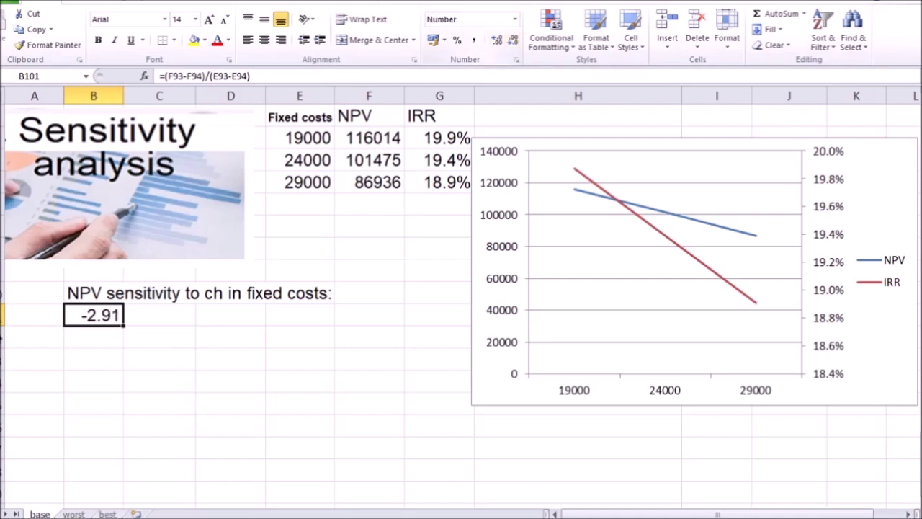